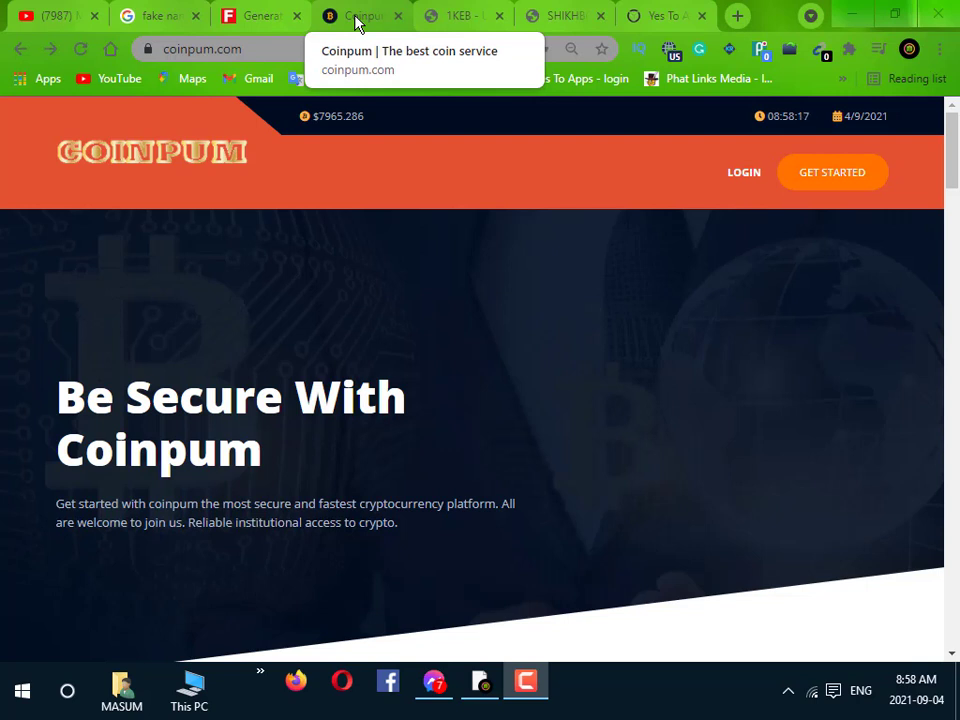
Step: Switch to the Yes To Apps dashboard and review its click, income, balance and lead statistics
{"action": "left_click", "coordinate": [652, 14]}
{"action": "scroll", "coordinate": [540, 178], "scroll_direction": "down", "scroll_amount": 2}
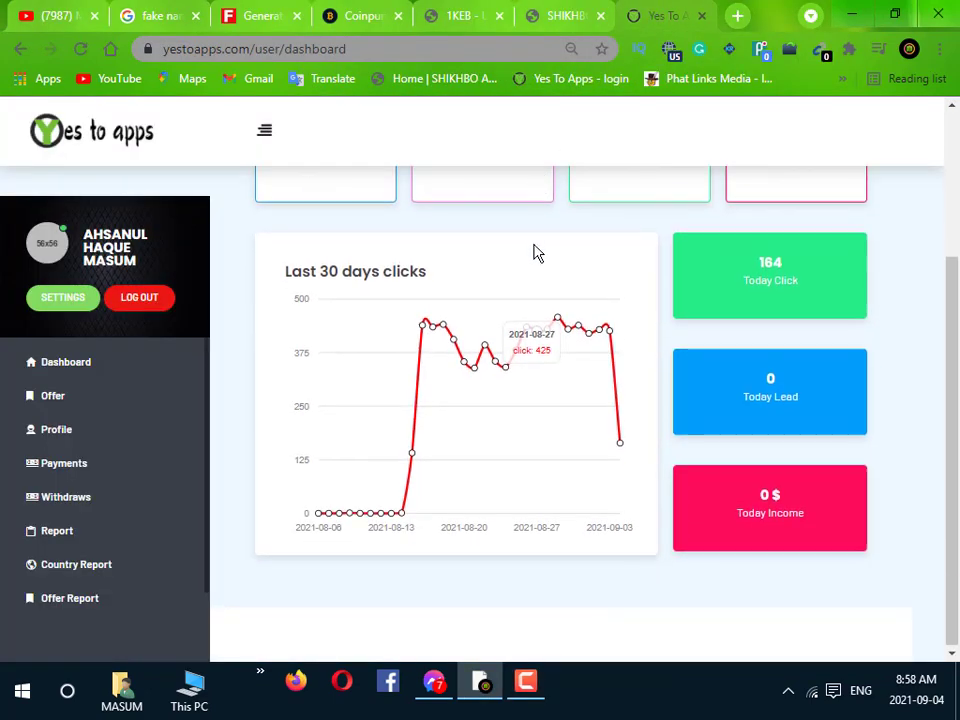
{"action": "scroll", "coordinate": [534, 251], "scroll_direction": "up", "scroll_amount": 2}
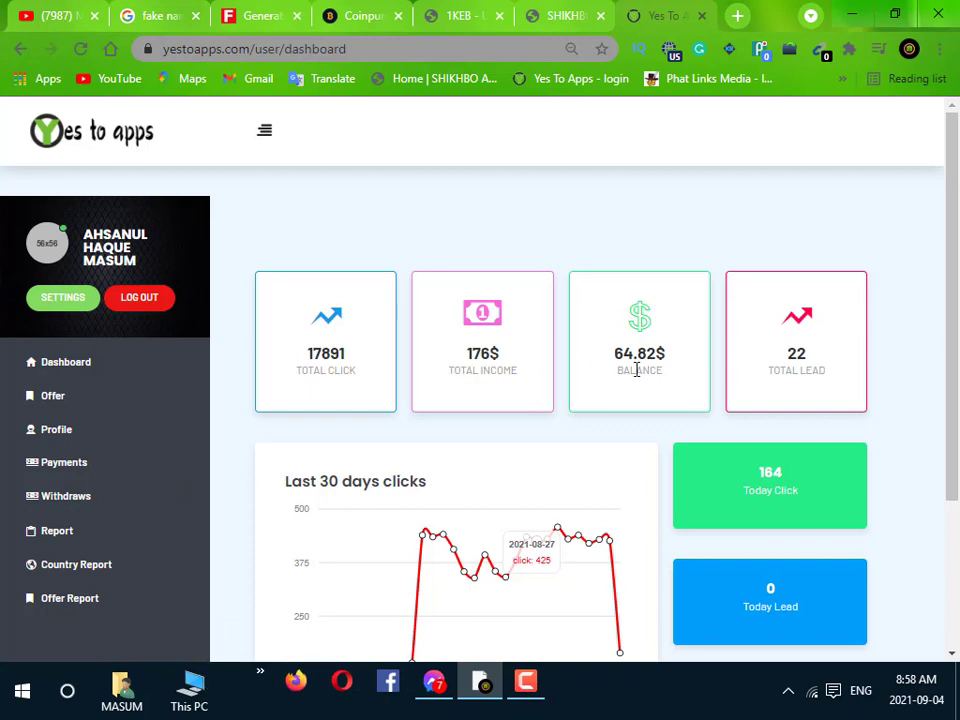
{"action": "scroll", "coordinate": [594, 290], "scroll_direction": "down", "scroll_amount": 3}
{"action": "scroll", "coordinate": [594, 285], "scroll_direction": "up", "scroll_amount": 3}
Step: Open the registration form on the Coinpum website and check the Browsec VPN's connection and location
{"action": "left_click", "coordinate": [345, 16]}
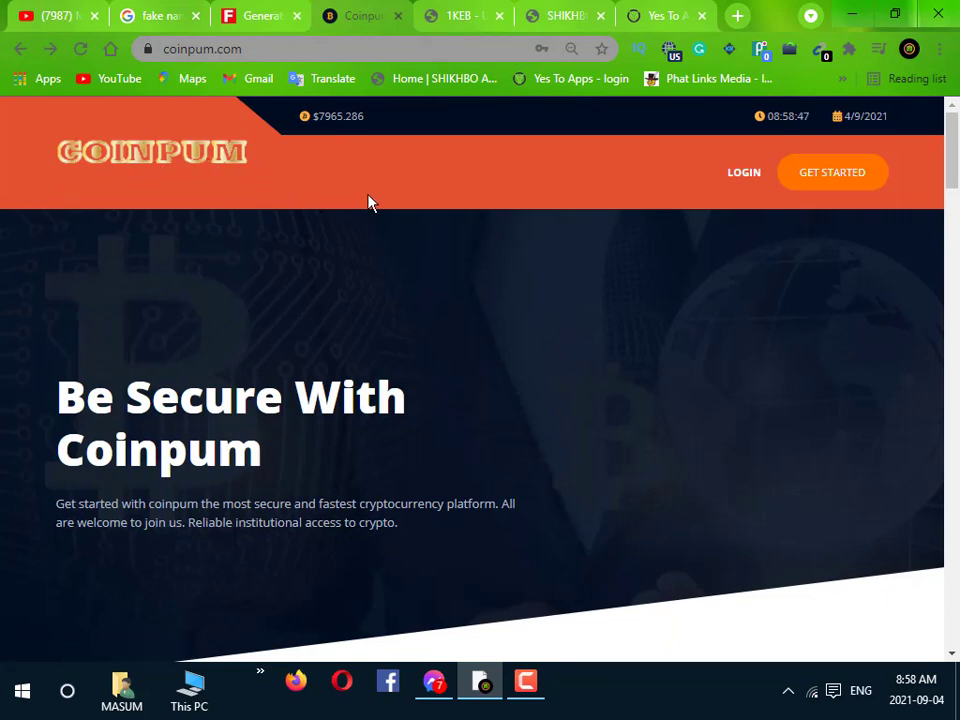
{"action": "scroll", "coordinate": [370, 202], "scroll_direction": "down", "scroll_amount": 4}
{"action": "scroll", "coordinate": [370, 202], "scroll_direction": "up", "scroll_amount": 4}
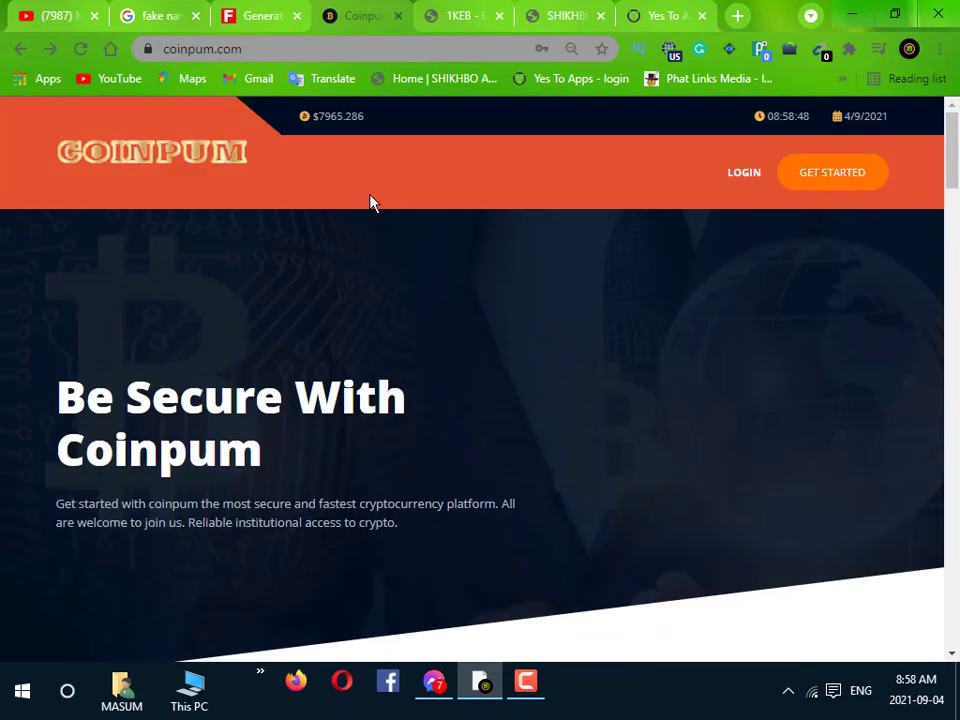
{"action": "left_click", "coordinate": [383, 48]}
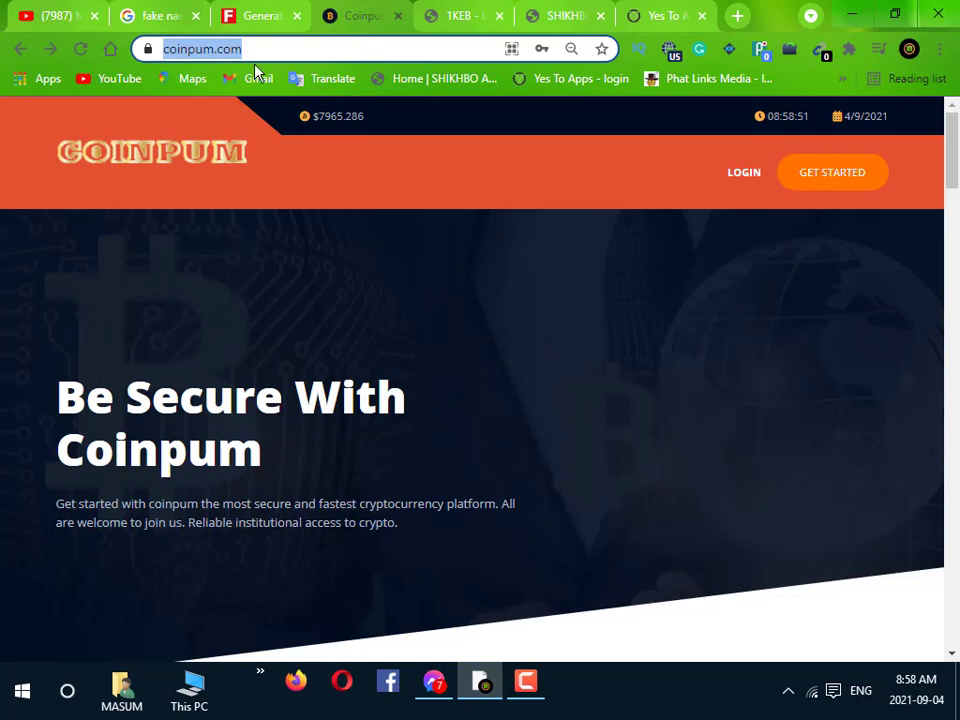
{"action": "left_click", "coordinate": [285, 48]}
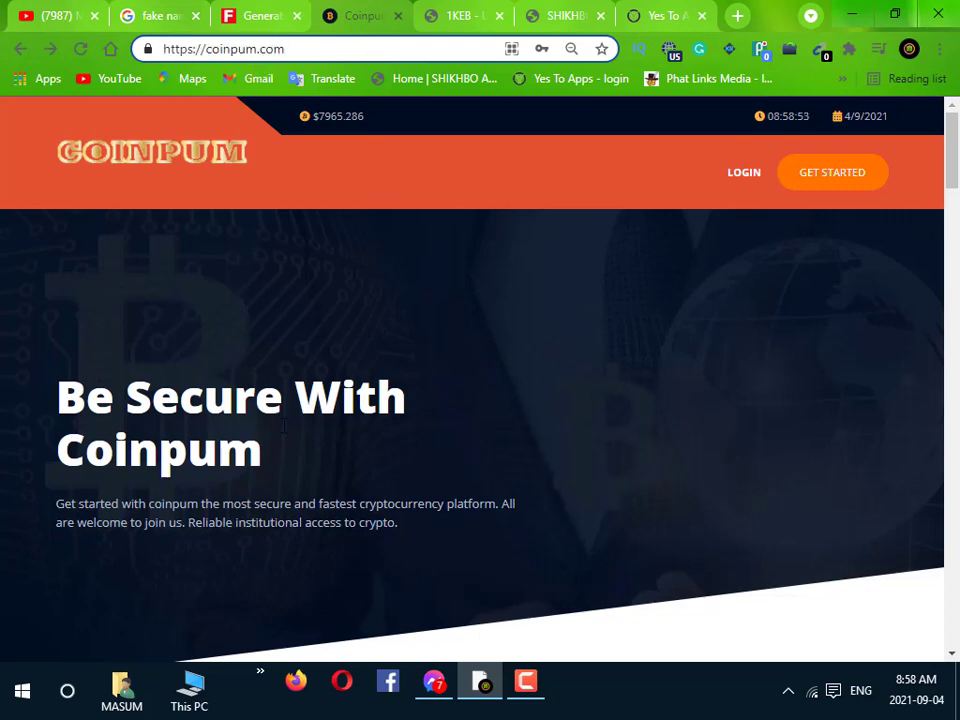
{"action": "scroll", "coordinate": [383, 395], "scroll_direction": "down", "scroll_amount": 3}
{"action": "scroll", "coordinate": [383, 395], "scroll_direction": "up", "scroll_amount": 3}
{"action": "left_click", "coordinate": [806, 171]}
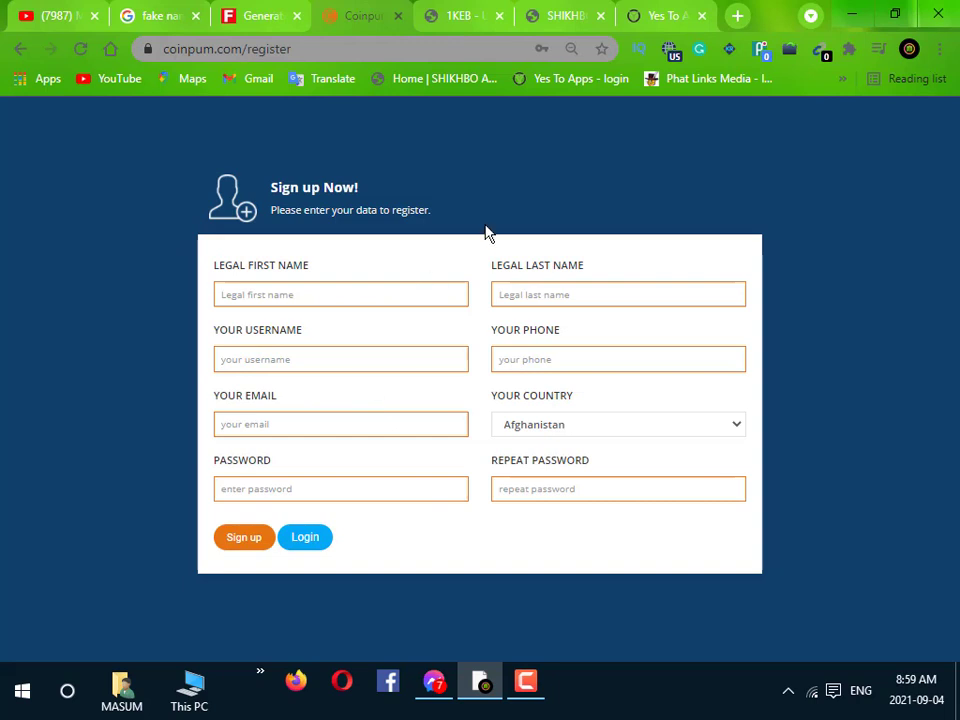
{"action": "left_click", "coordinate": [674, 56]}
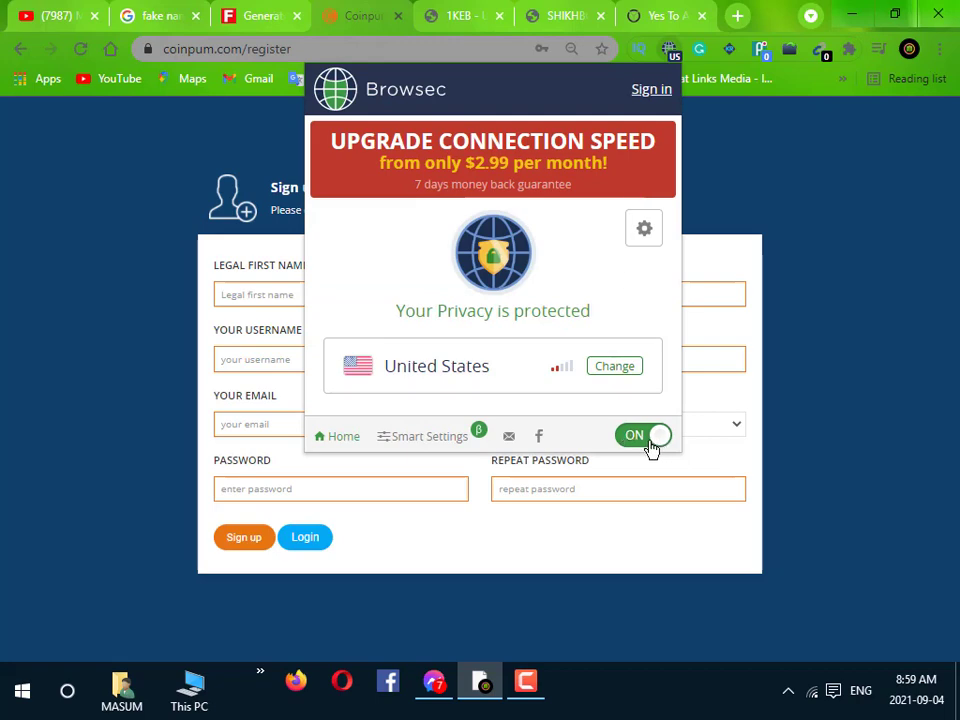
{"action": "left_click", "coordinate": [752, 174]}
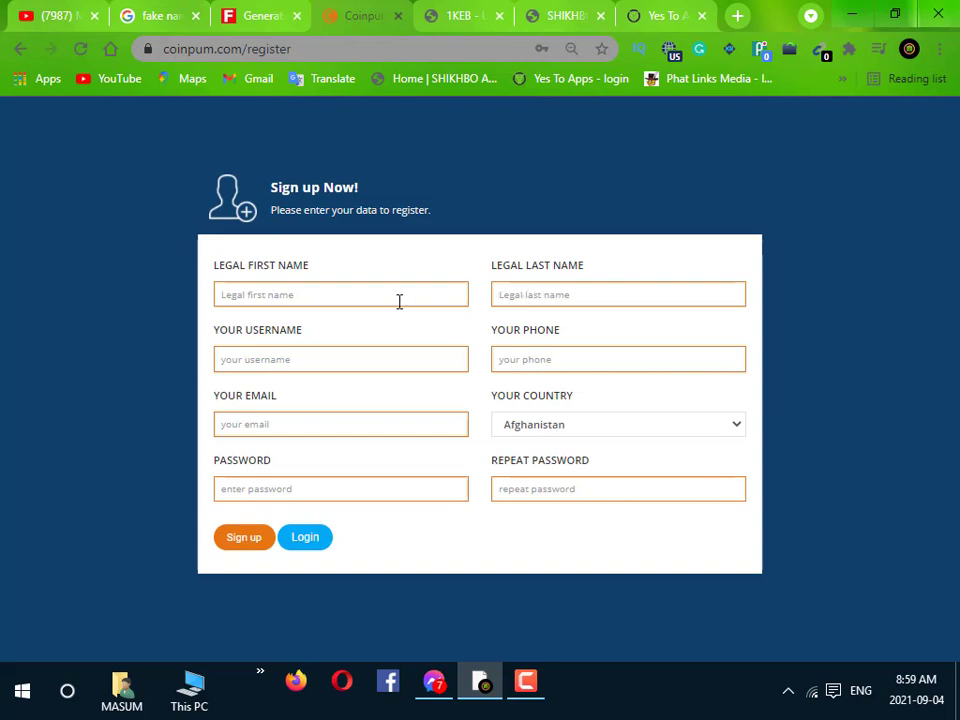
Step: Fill in the legal first name and legal last name with saved entries
{"action": "left_click", "coordinate": [257, 294]}
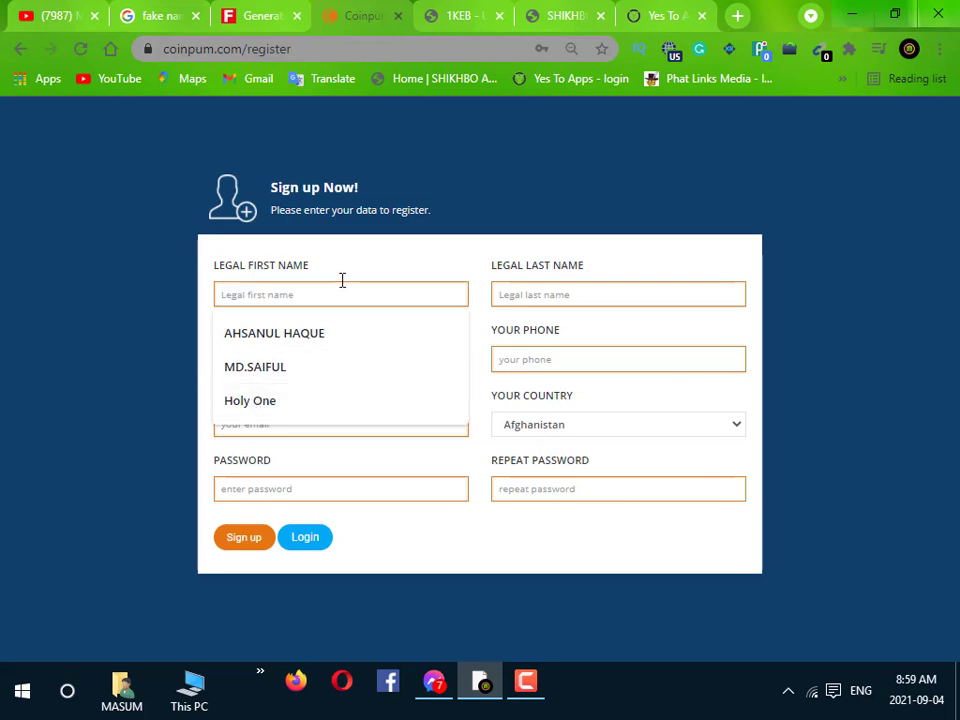
{"action": "left_click", "coordinate": [304, 372]}
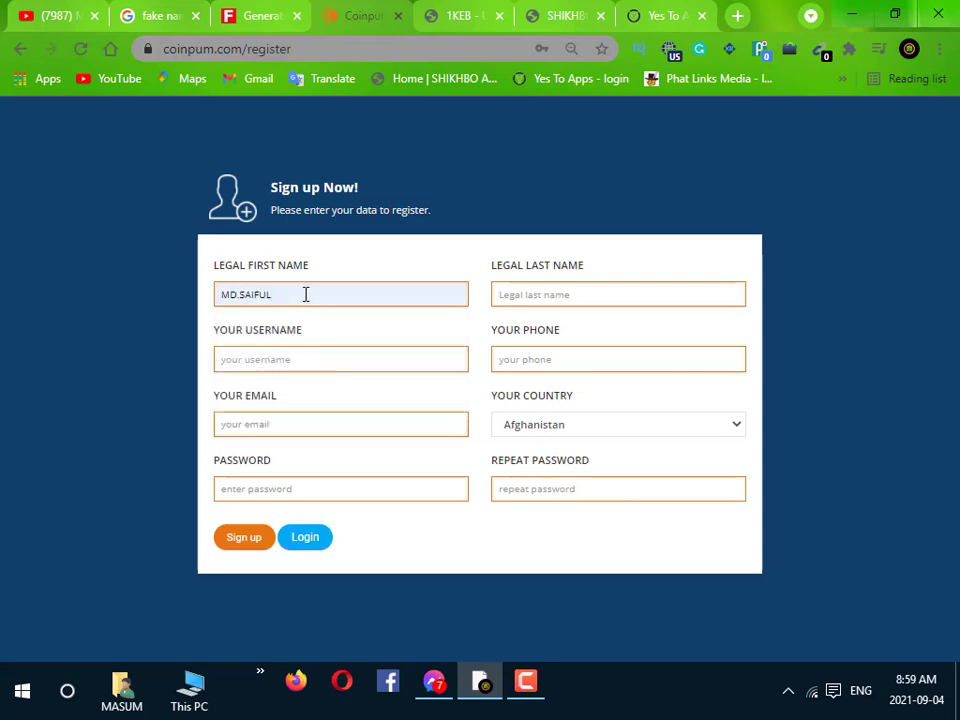
{"action": "left_click", "coordinate": [509, 293]}
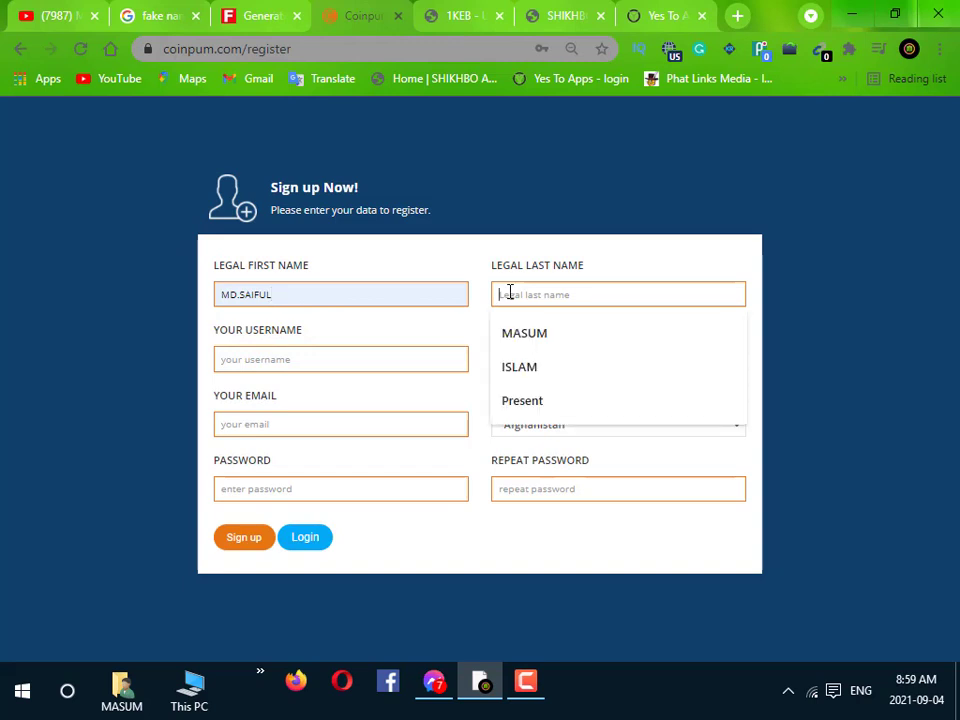
{"action": "left_click", "coordinate": [542, 370]}
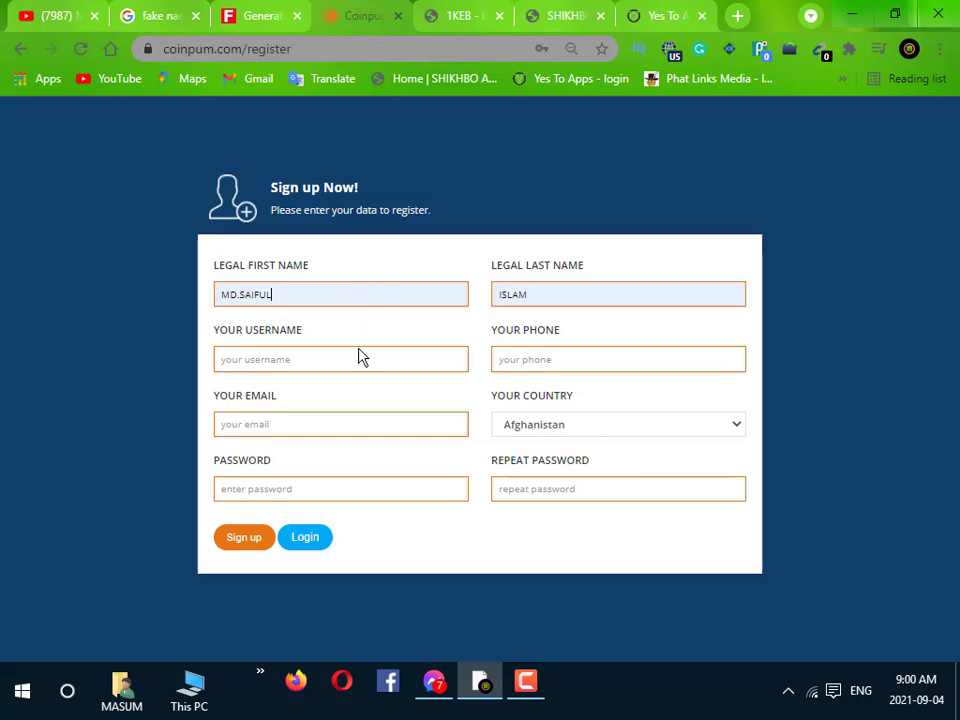
Step: Enter a new username in the registration form, replacing the saved suggestion
{"action": "left_click", "coordinate": [339, 366]}
{"action": "left_click", "coordinate": [345, 294]}
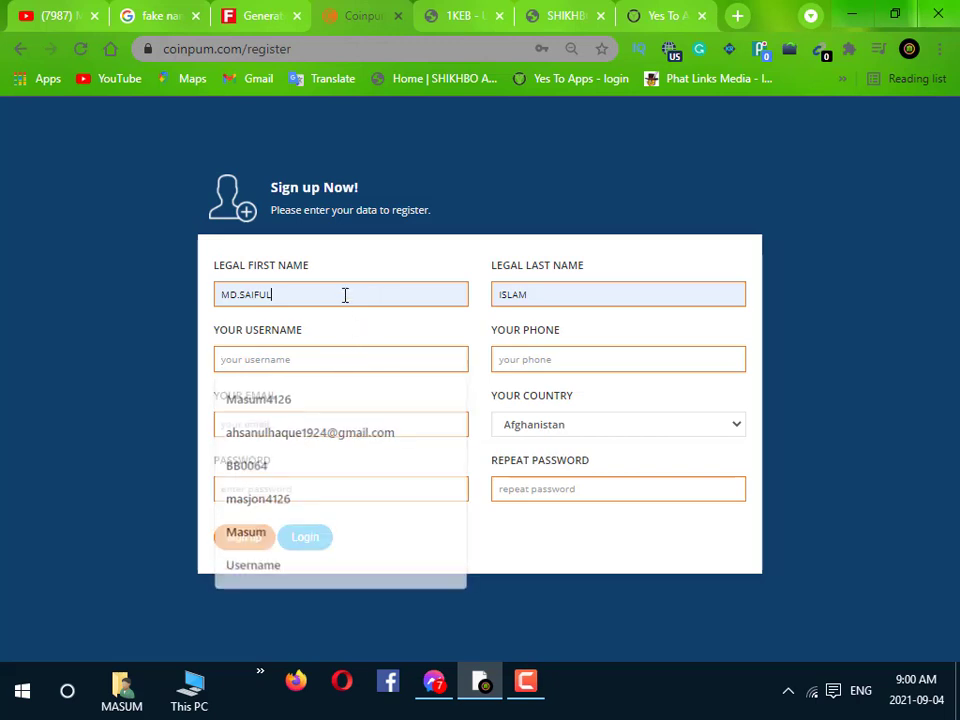
{"action": "left_click", "coordinate": [316, 352]}
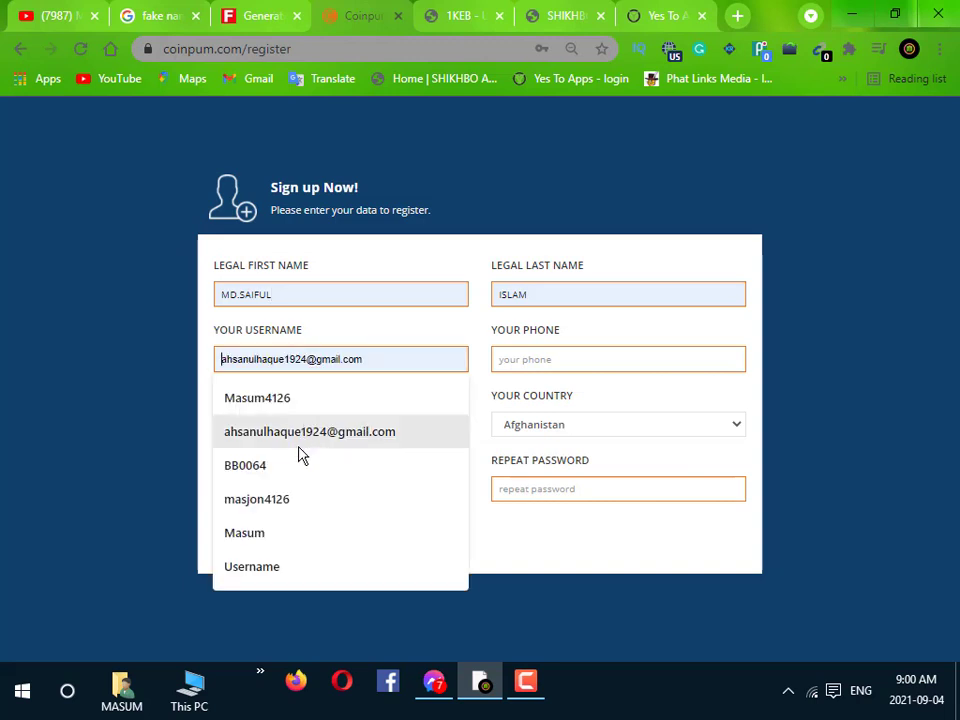
{"action": "left_click", "coordinate": [298, 505]}
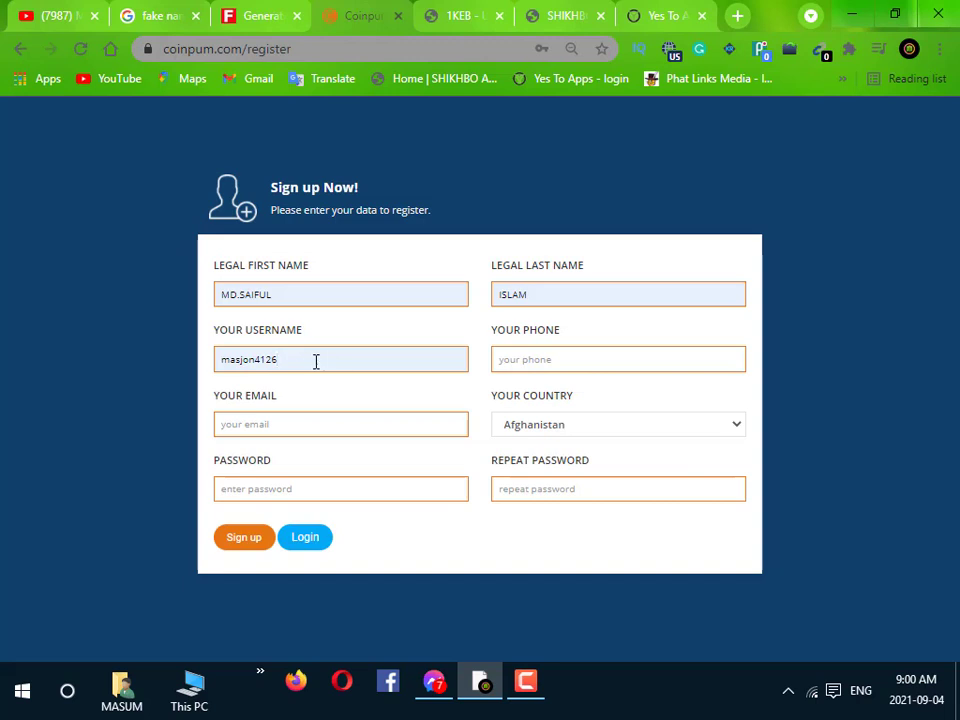
{"action": "key", "text": "BackSpace"}
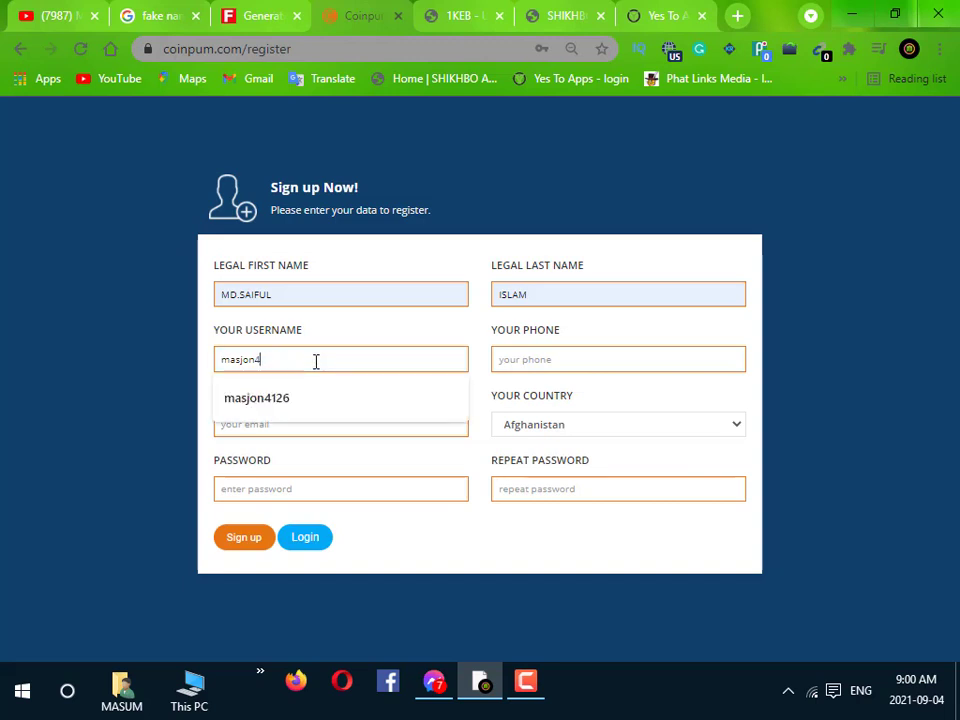
{"action": "key", "text": "BackSpace"}
{"action": "key", "text": "BackSpace"}
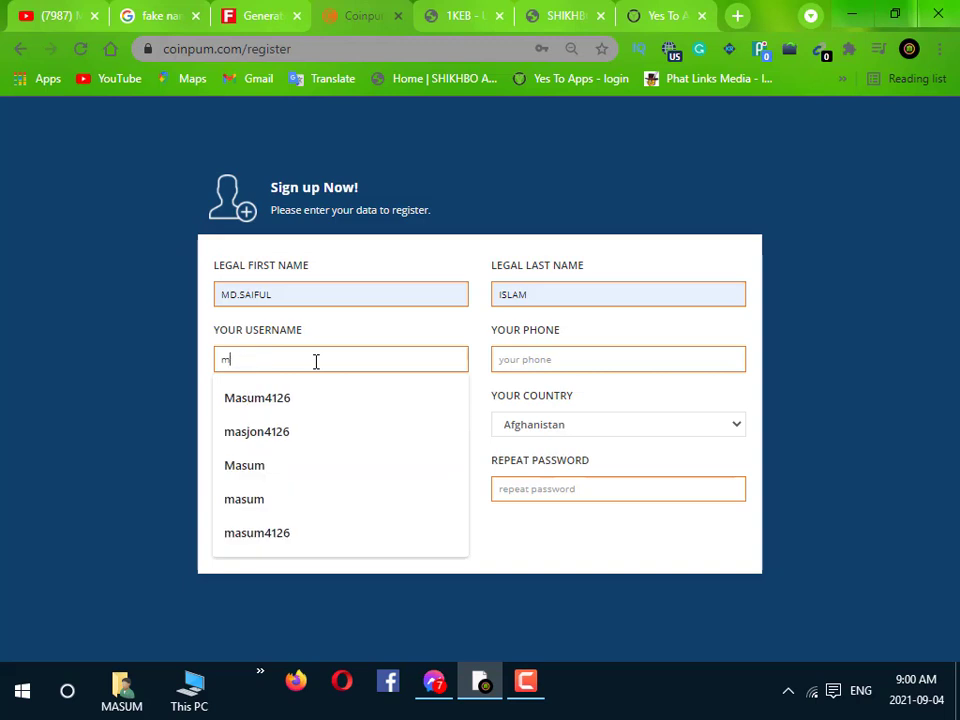
{"action": "key", "text": "BackSpace"}
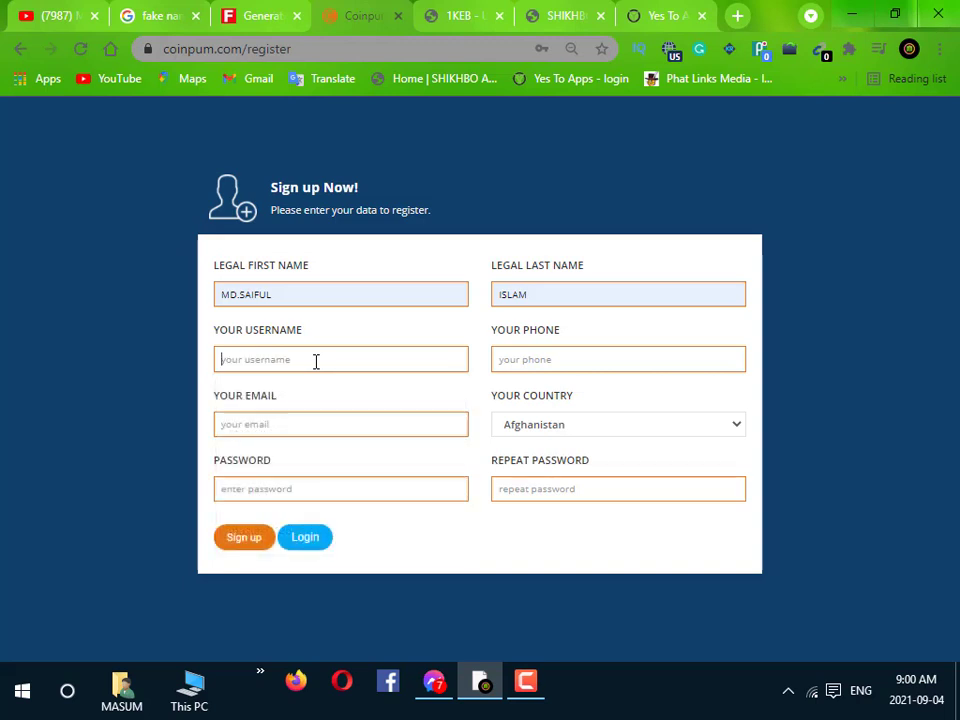
{"action": "type", "text": "s"}
{"action": "left_click", "coordinate": [528, 362]}
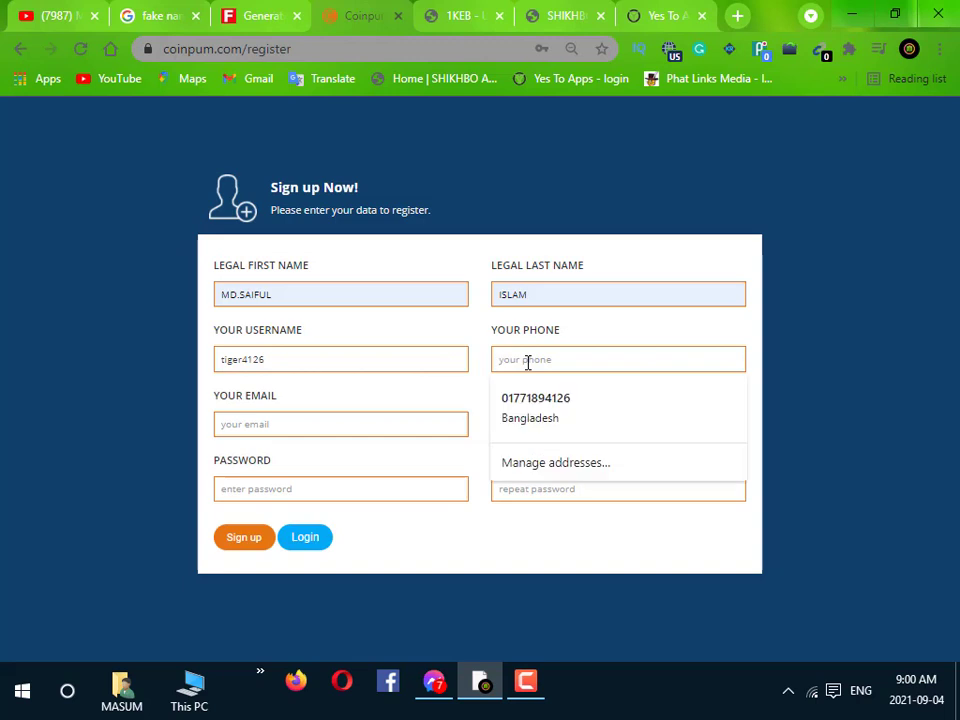
{"action": "left_click", "coordinate": [531, 161]}
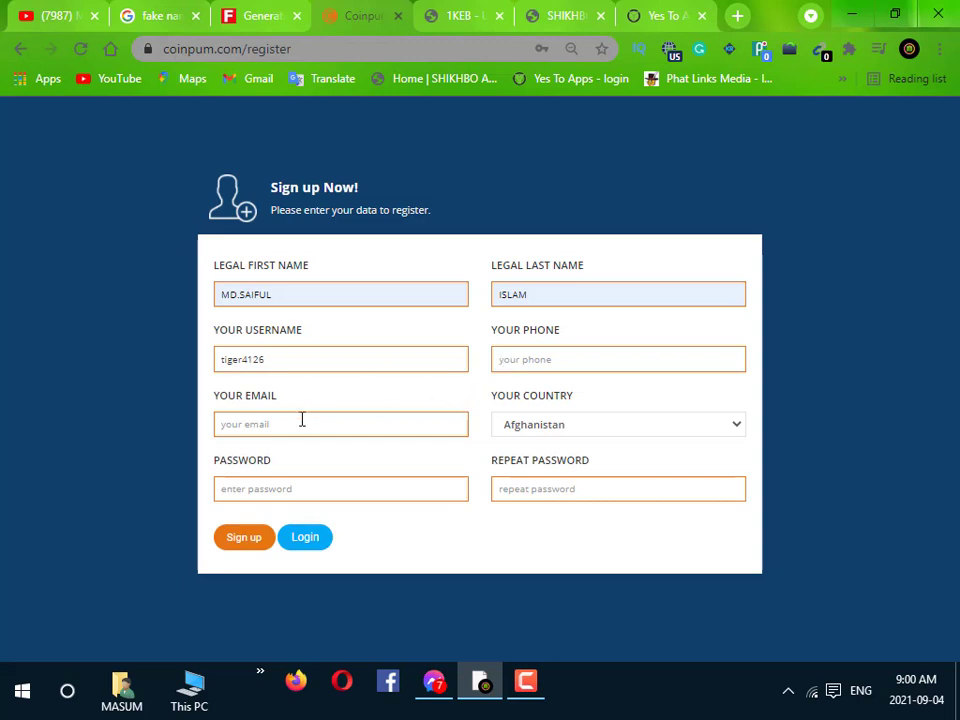
{"action": "left_click", "coordinate": [416, 423]}
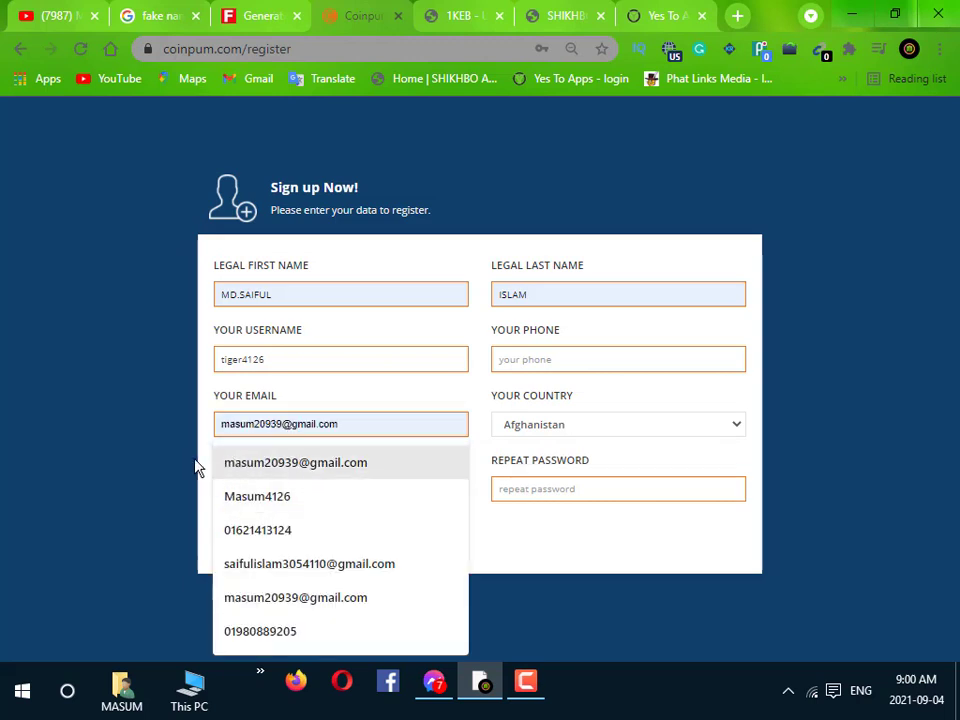
{"action": "left_click", "coordinate": [120, 456]}
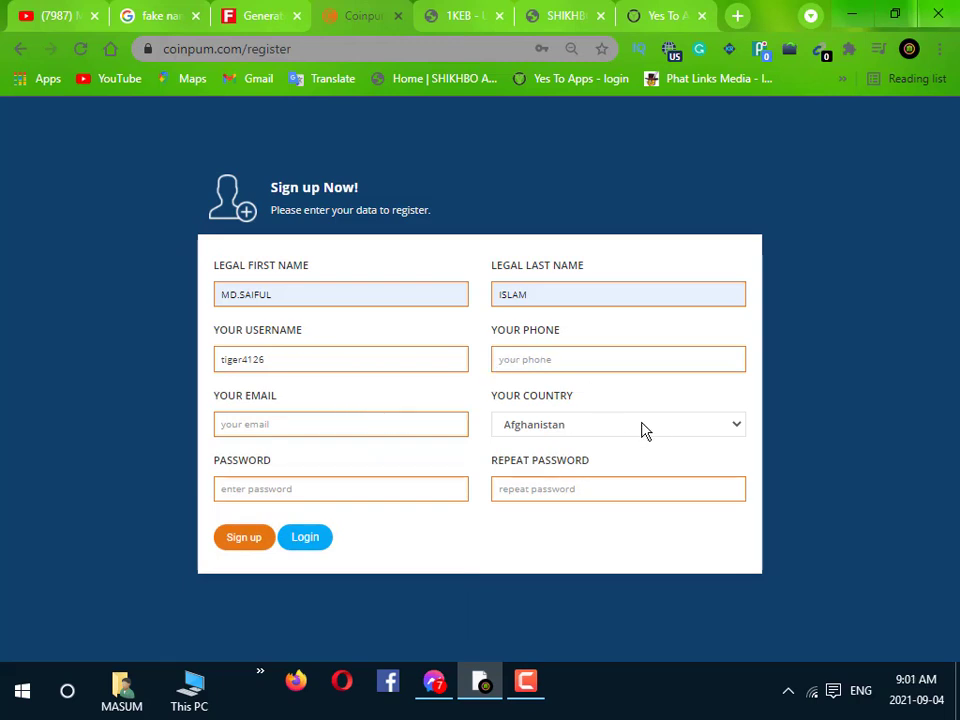
Step: Set the country in the registration form to United States
{"action": "left_click", "coordinate": [735, 427]}
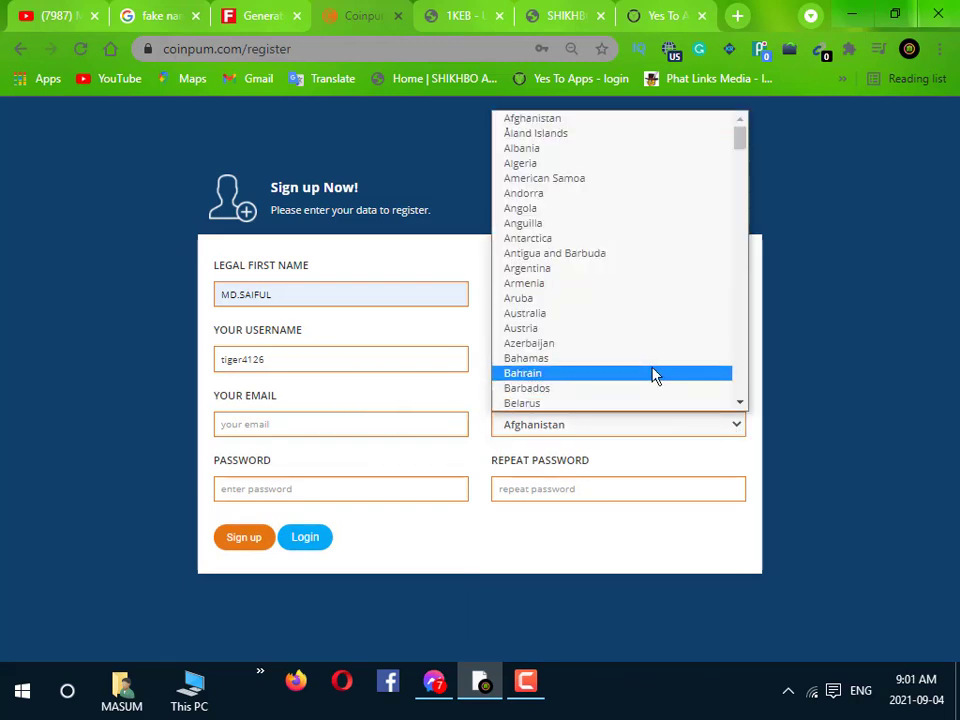
{"action": "scroll", "coordinate": [654, 370], "scroll_direction": "down", "scroll_amount": 20}
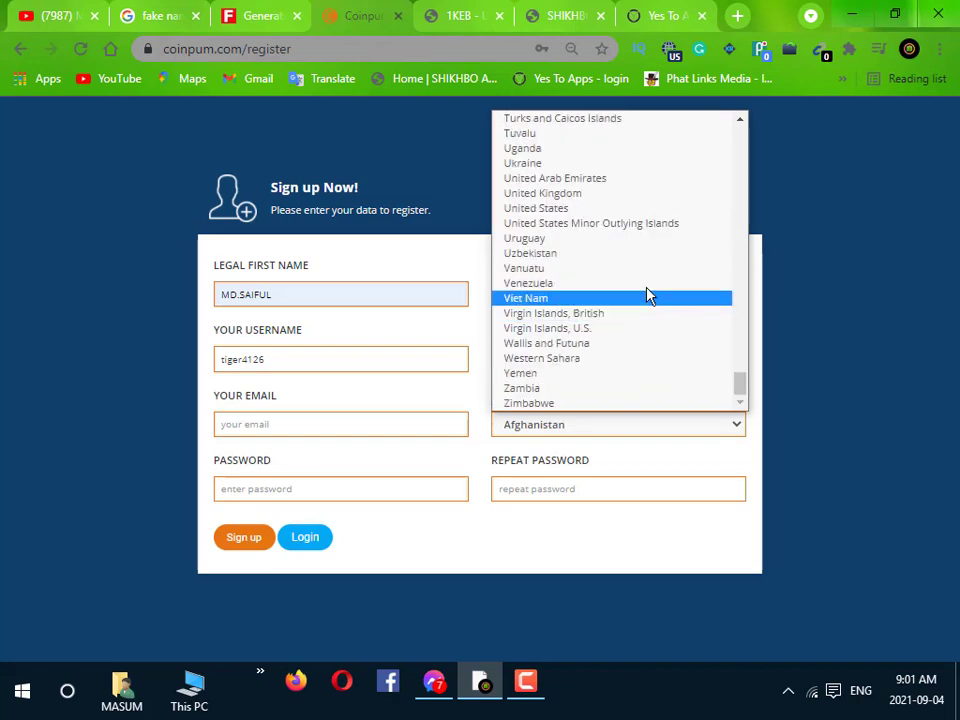
{"action": "key", "text": "Escape"}
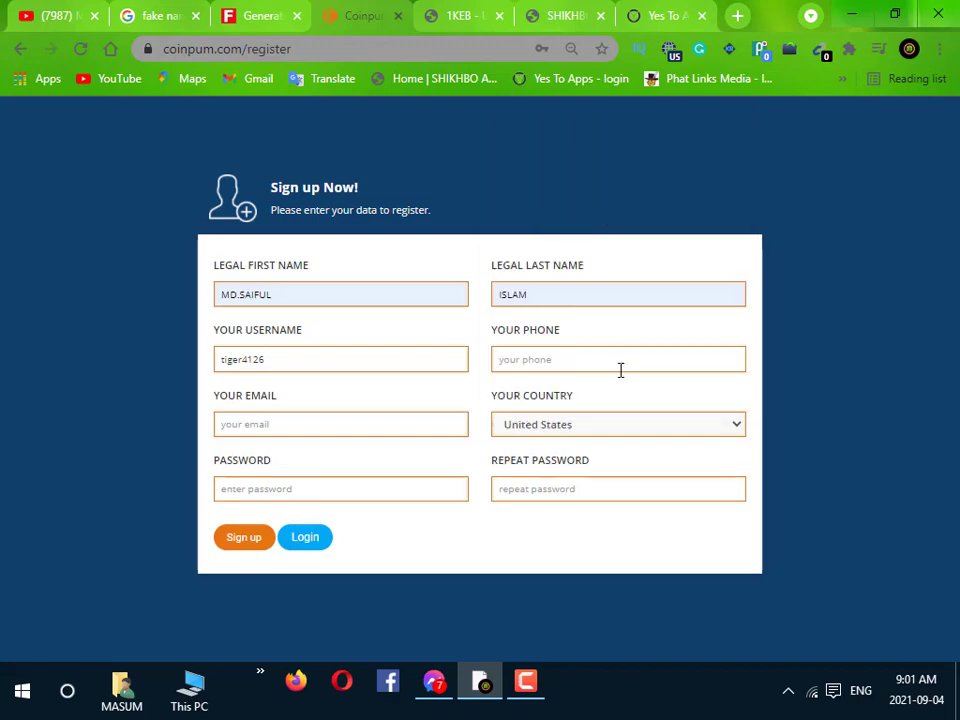
{"action": "left_click", "coordinate": [545, 360]}
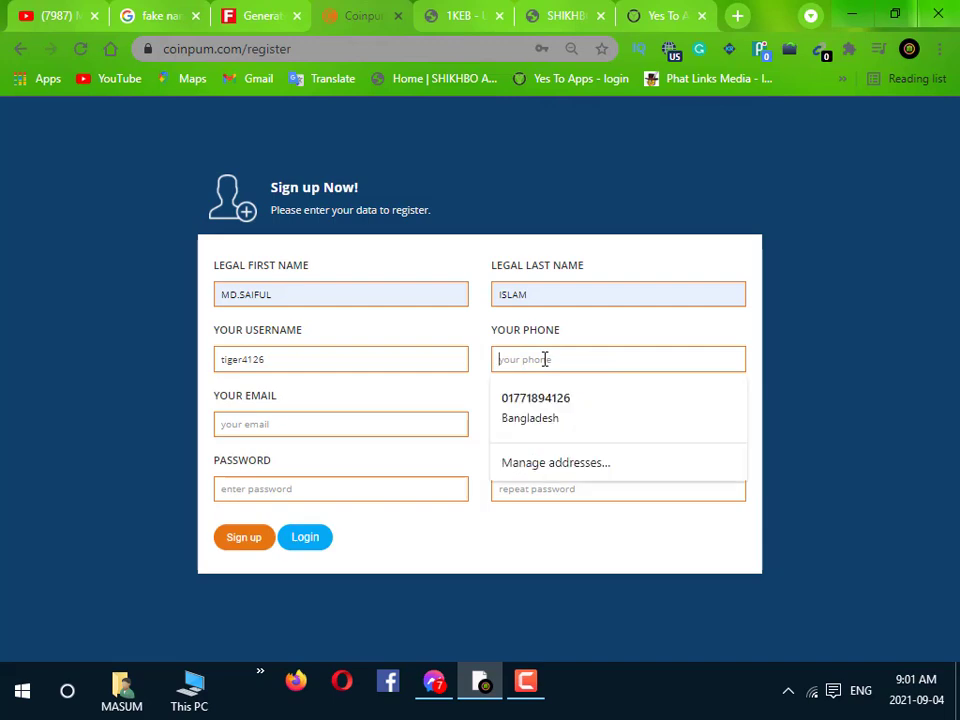
{"action": "left_click", "coordinate": [903, 390]}
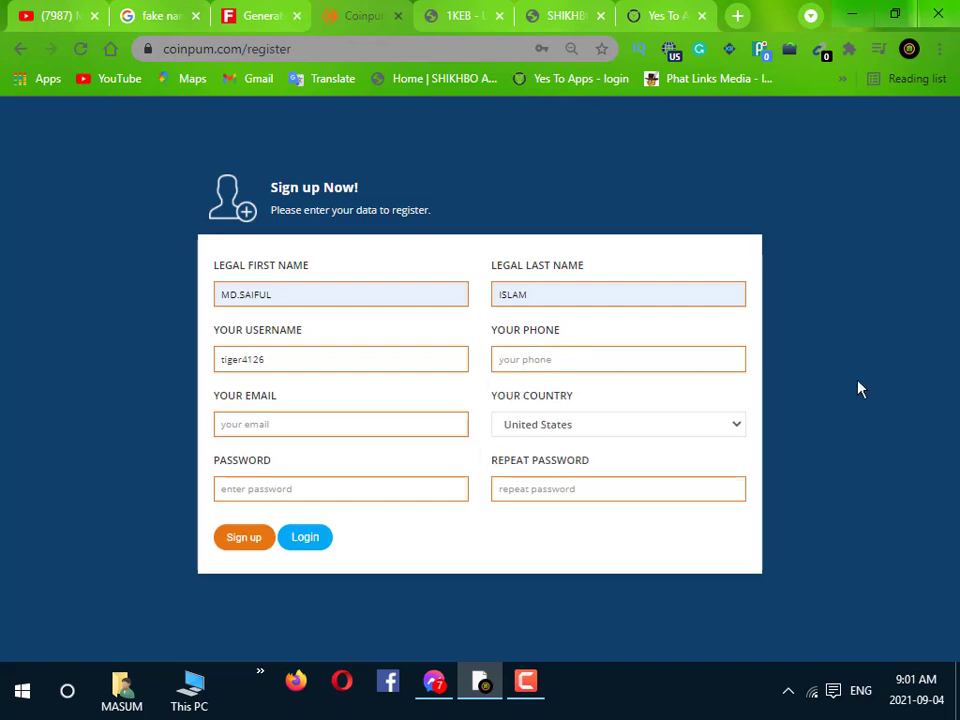
Step: Copy the generated identity's phone number from Fake Name Generator and return to the Coinpum registration form
{"action": "left_click", "coordinate": [259, 18]}
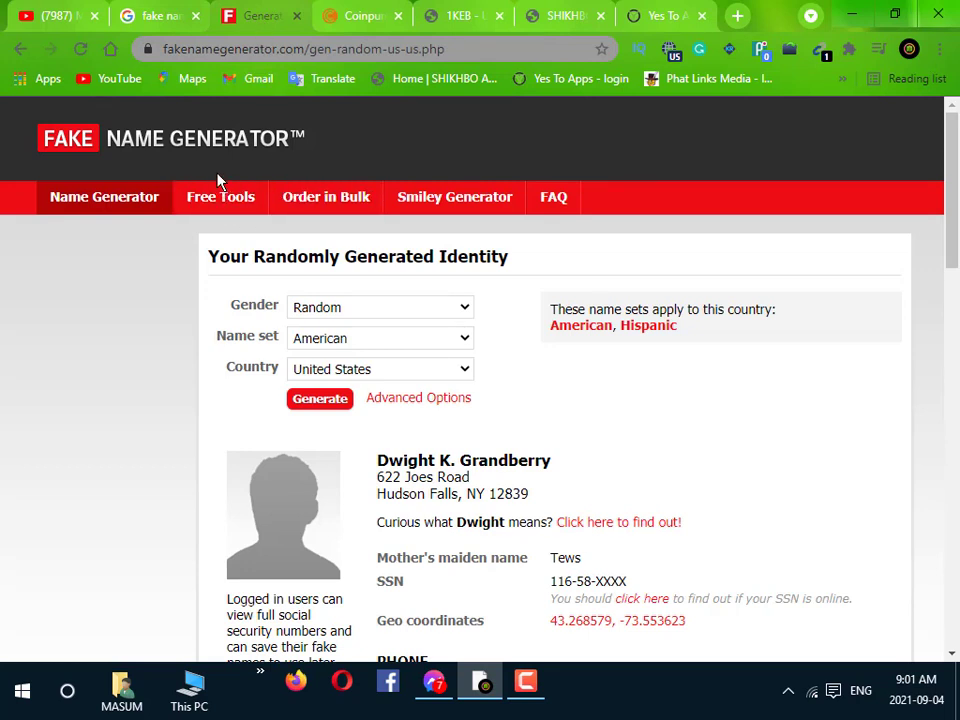
{"action": "left_click", "coordinate": [465, 48]}
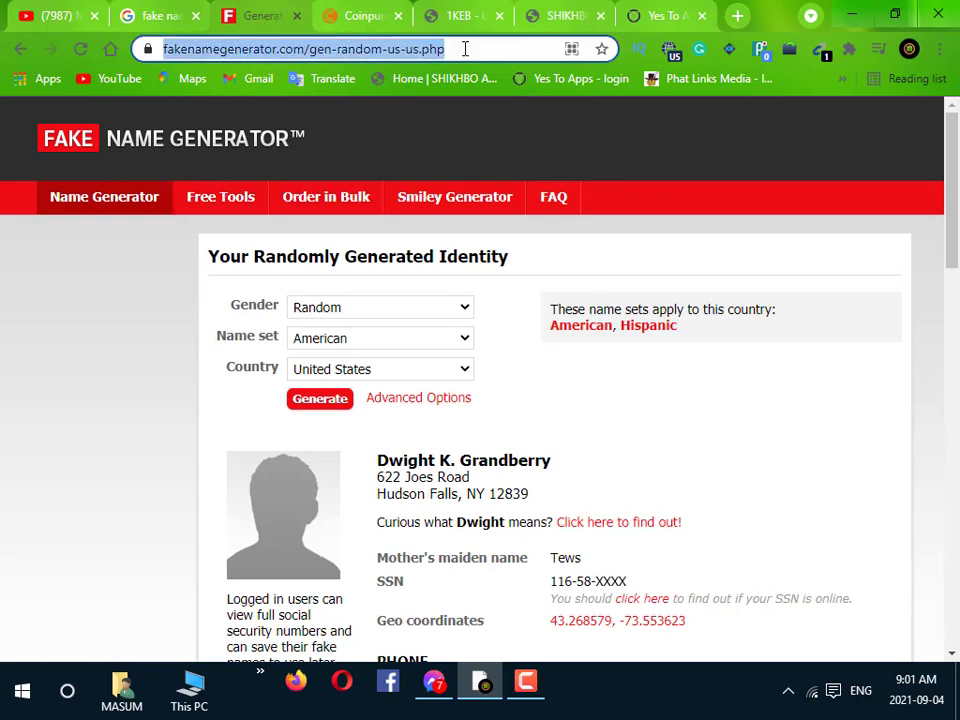
{"action": "left_click", "coordinate": [493, 48]}
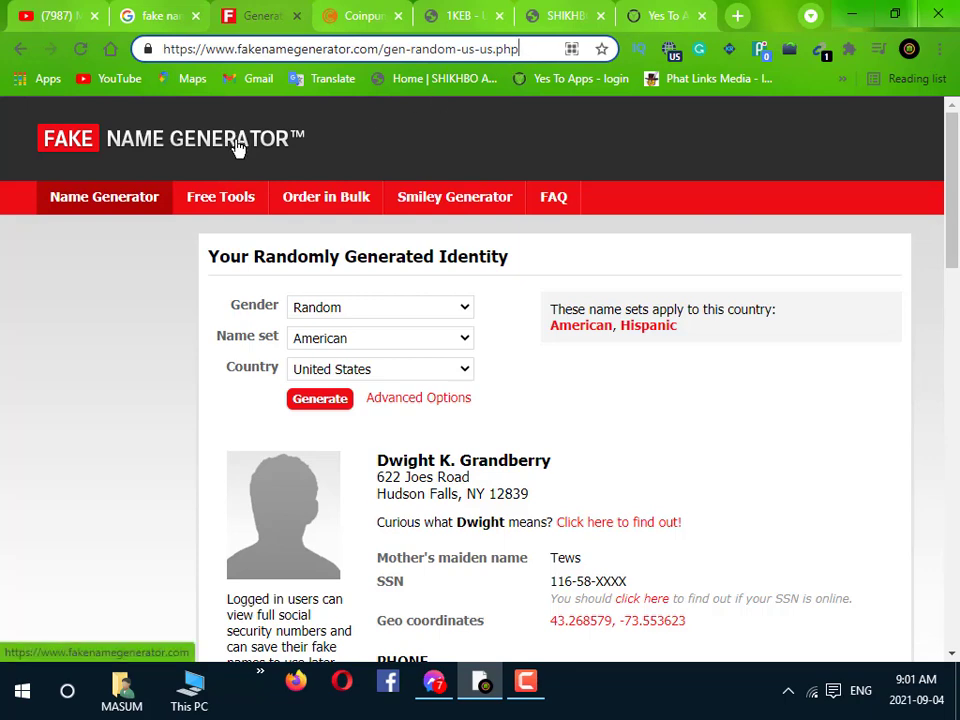
{"action": "scroll", "coordinate": [381, 306], "scroll_direction": "down", "scroll_amount": 4}
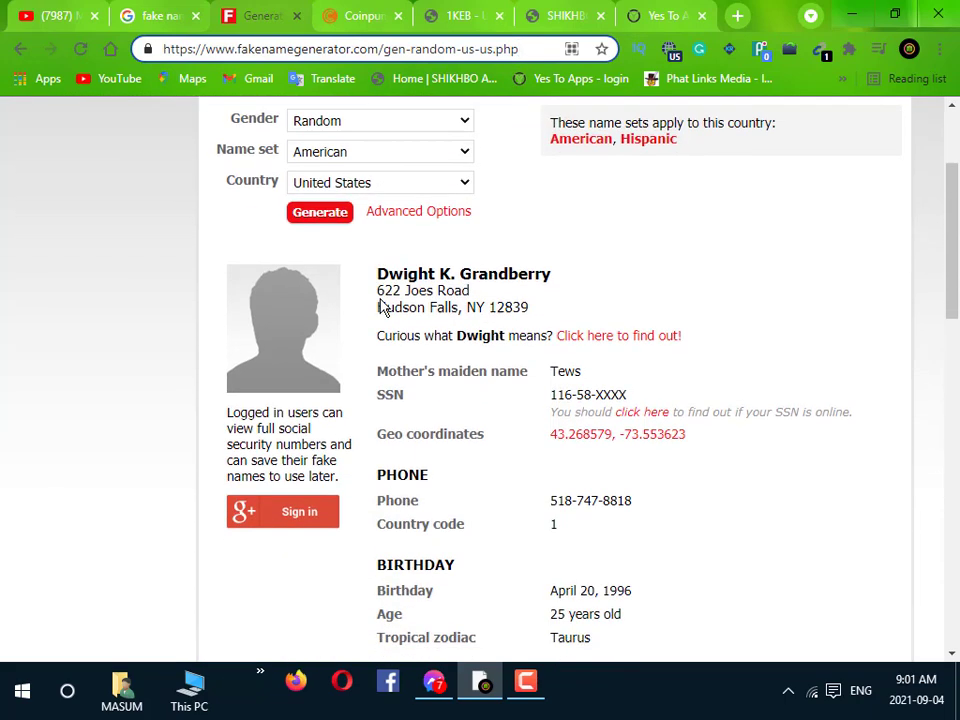
{"action": "scroll", "coordinate": [388, 388], "scroll_direction": "up", "scroll_amount": 4}
{"action": "scroll", "coordinate": [437, 484], "scroll_direction": "down", "scroll_amount": 3}
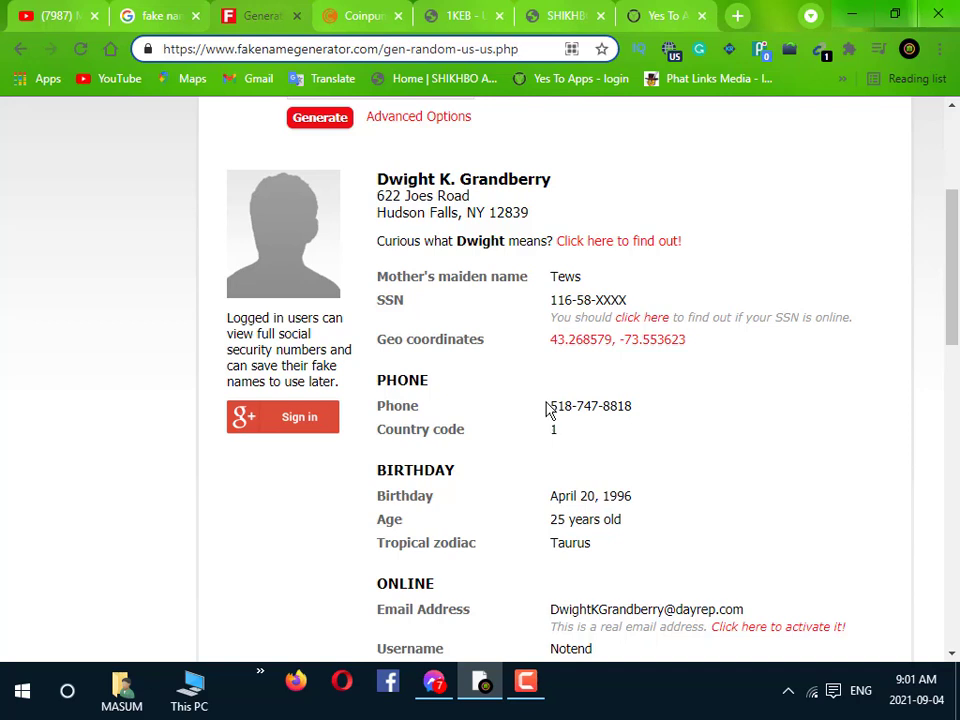
{"action": "left_click_drag", "start_coordinate": [549, 407], "coordinate": [643, 415]}
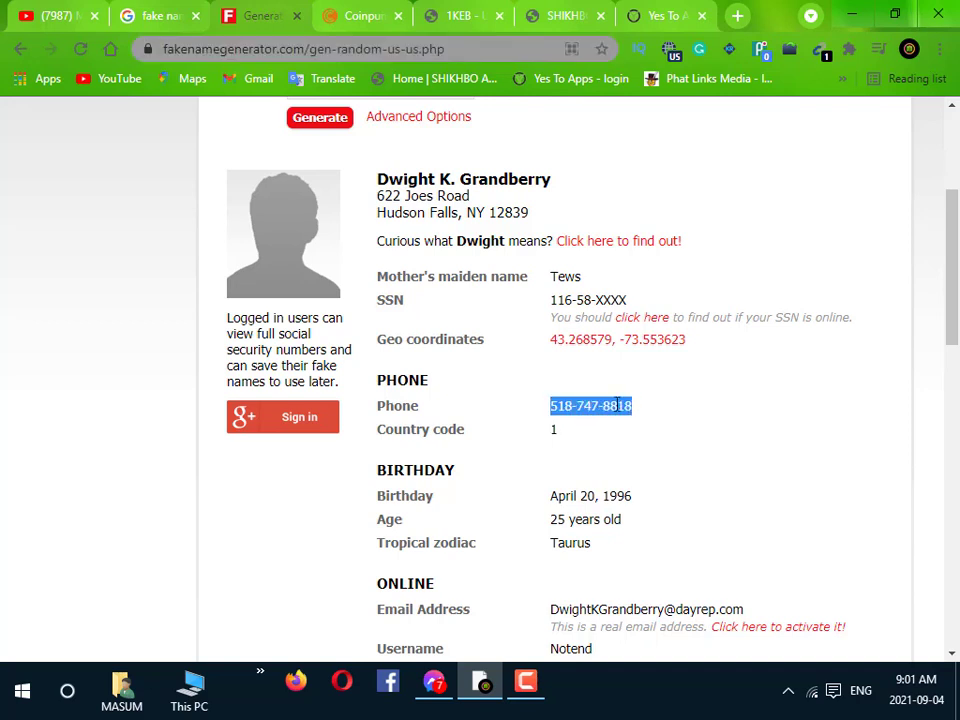
{"action": "right_click", "coordinate": [618, 407]}
{"action": "left_click", "coordinate": [648, 420]}
{"action": "left_click", "coordinate": [358, 18]}
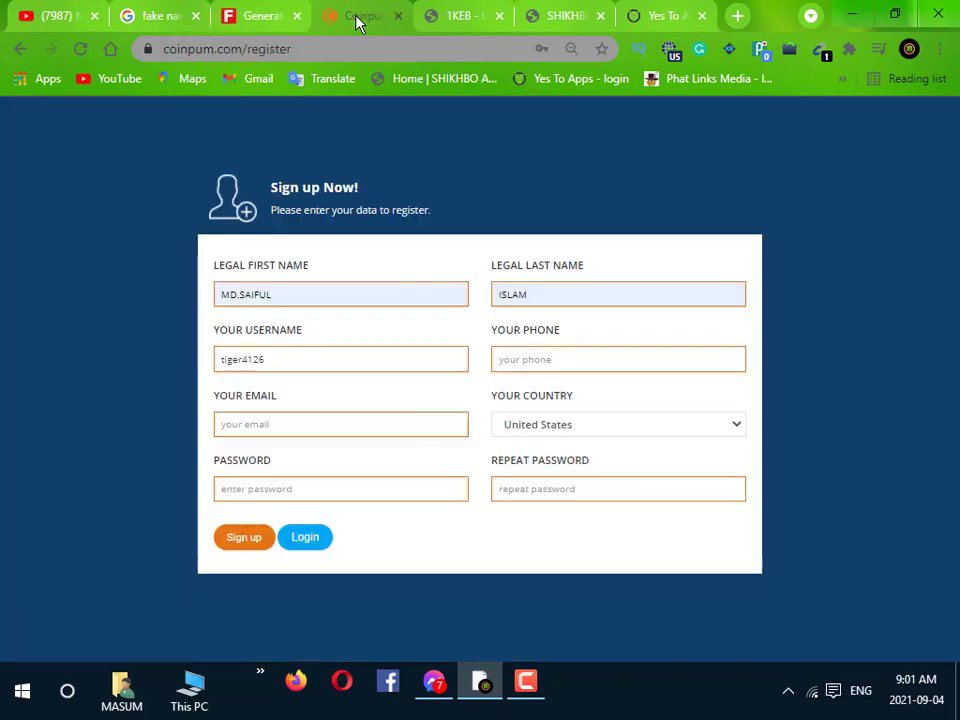
Step: Paste the copied phone number into the registration form's phone field and remove its two hyphens
{"action": "left_click", "coordinate": [525, 357]}
{"action": "right_click", "coordinate": [525, 357]}
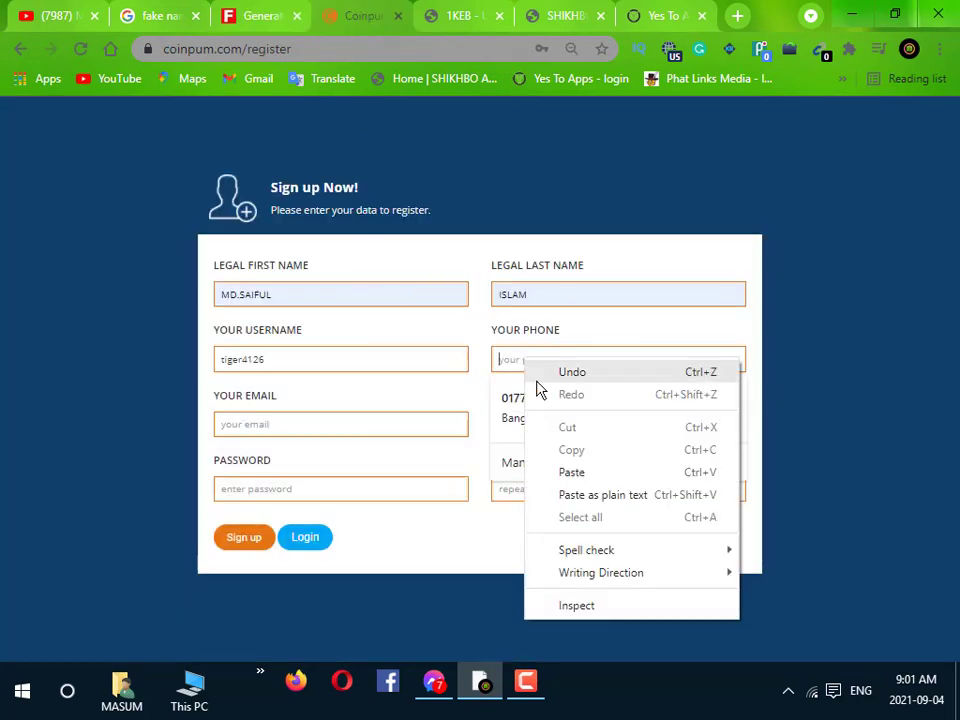
{"action": "left_click", "coordinate": [567, 480]}
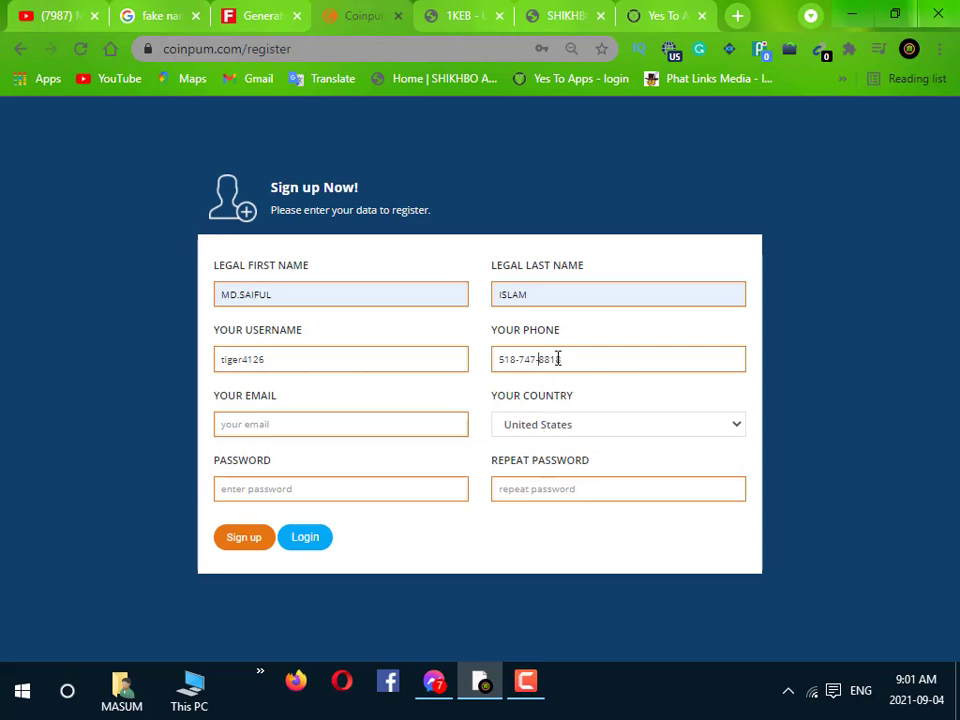
{"action": "key", "text": "Left"}
{"action": "key", "text": "Left"}
{"action": "key", "text": "Left"}
{"action": "key", "text": "Left"}
{"action": "key", "text": "BackSpace"}
{"action": "key", "text": "Left"}
{"action": "key", "text": "Left"}
{"action": "key", "text": "Left"}
{"action": "key", "text": "BackSpace"}
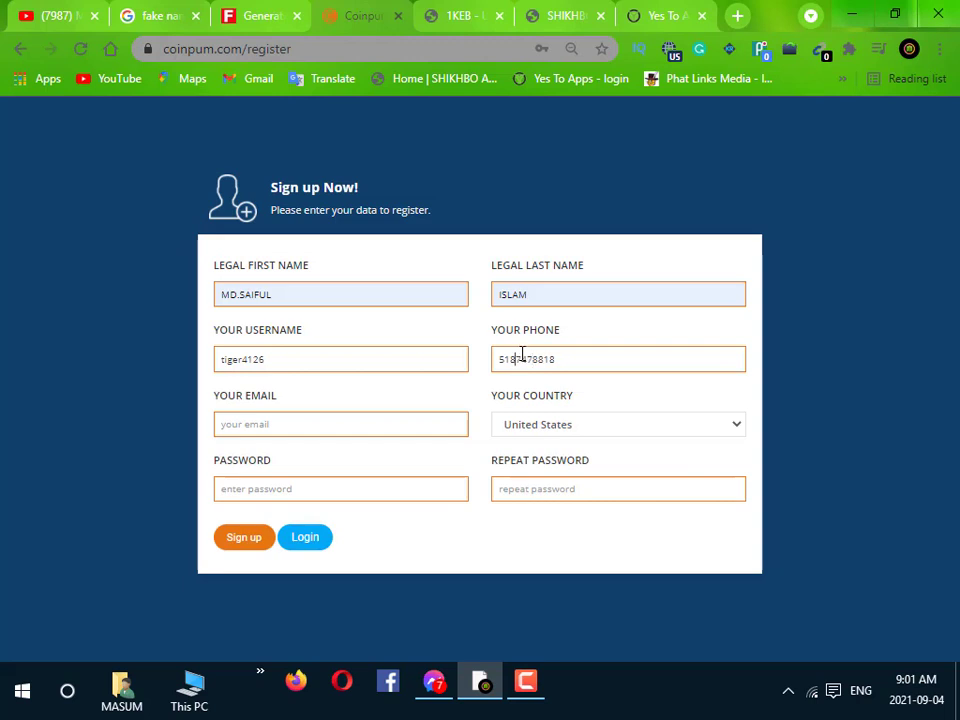
Step: Leave the registration form without submitting it and open the Coinpum login page from the home page
{"action": "left_click", "coordinate": [358, 489]}
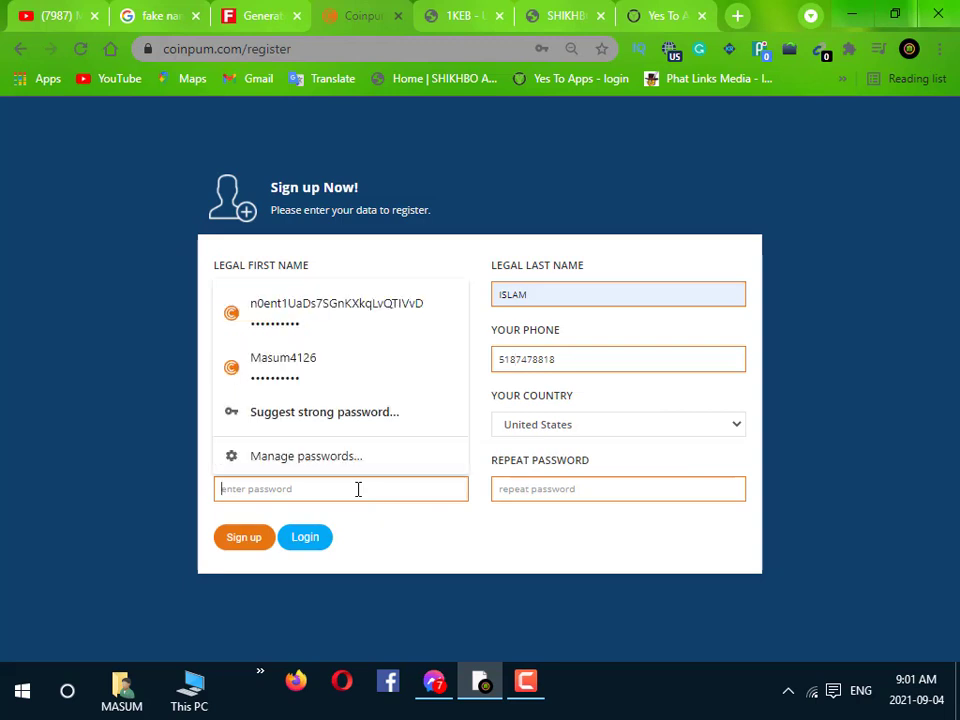
{"action": "left_click", "coordinate": [371, 561]}
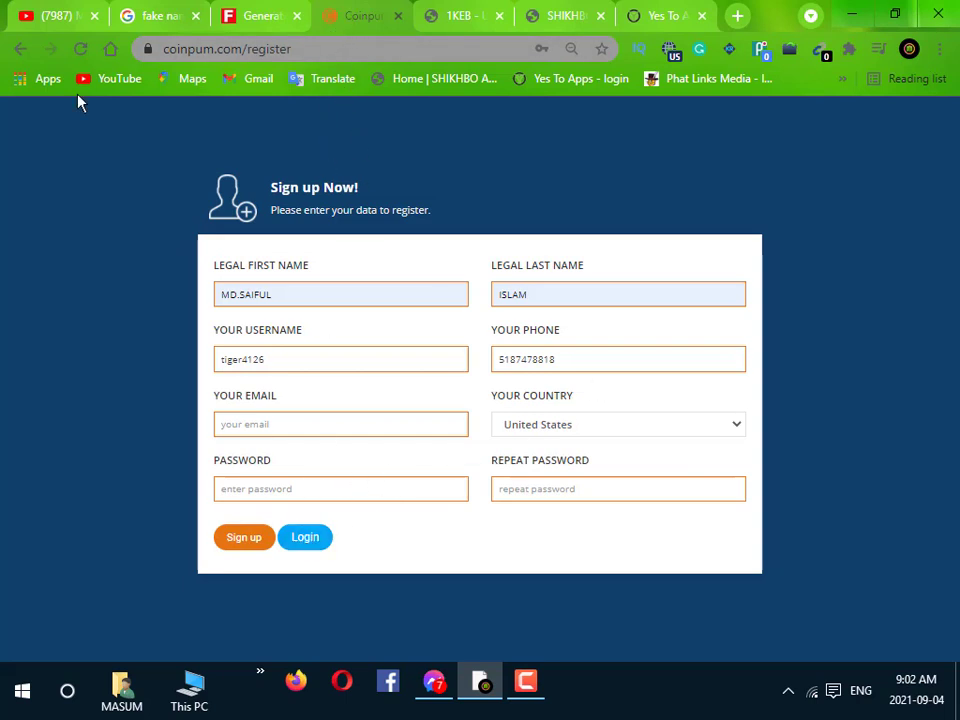
{"action": "left_click", "coordinate": [15, 54]}
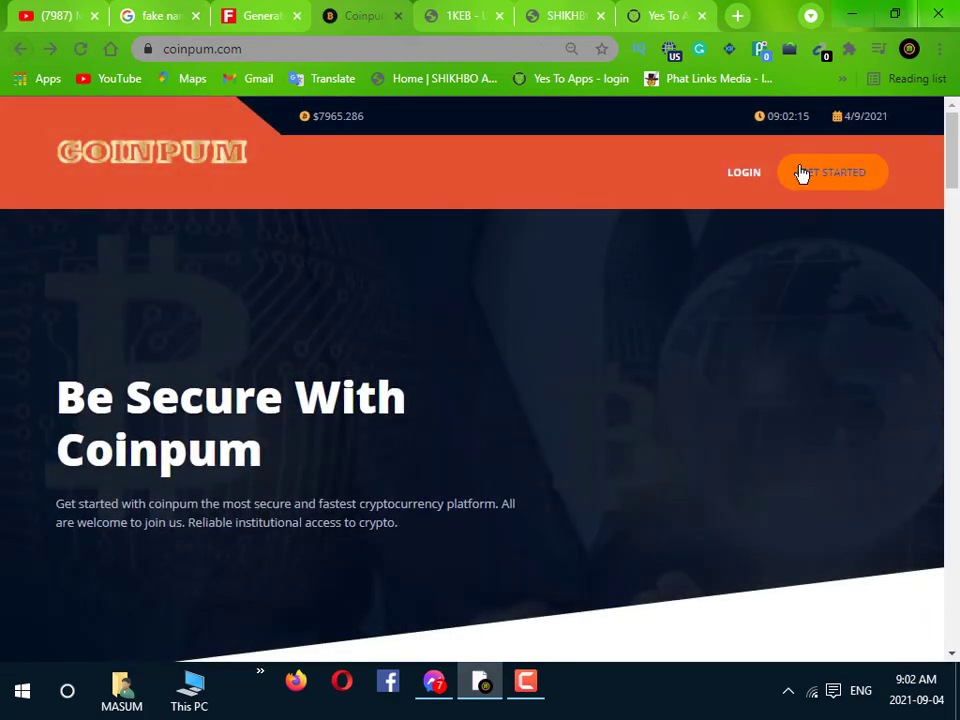
{"action": "left_click", "coordinate": [736, 172]}
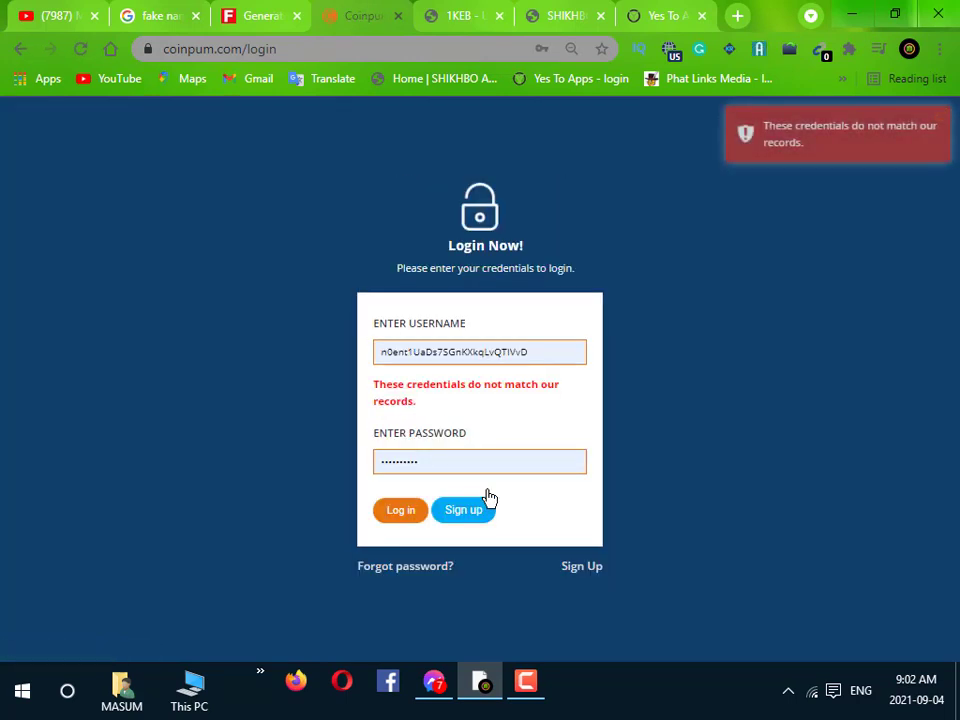
Step: Log in to Coinpum with the second saved username and password, and switch to the 1KEB sign-in page
{"action": "left_click", "coordinate": [536, 353]}
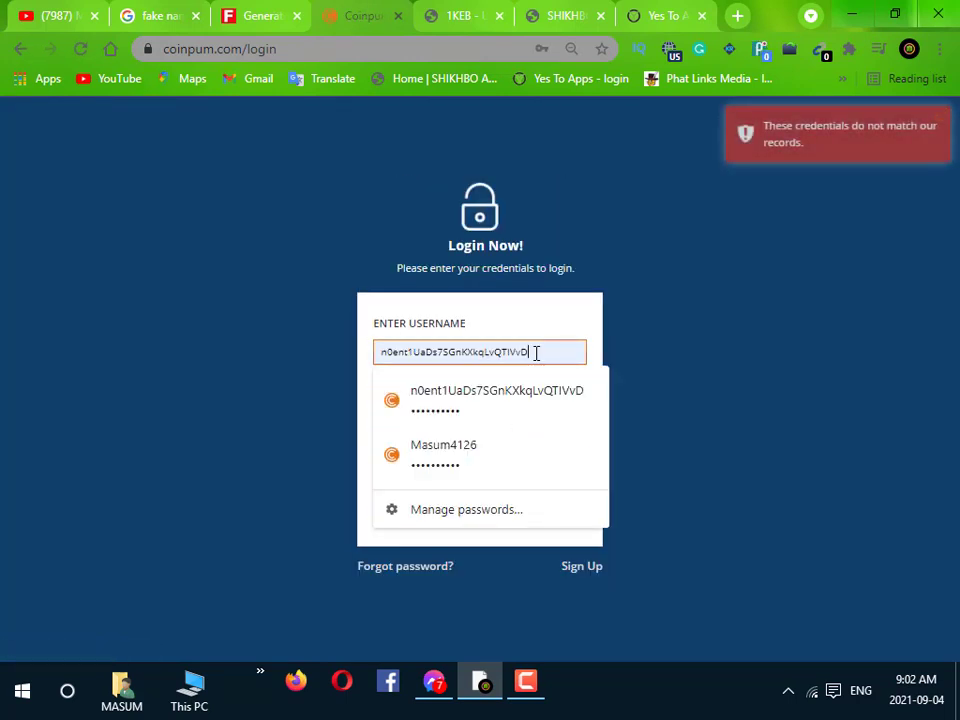
{"action": "left_click", "coordinate": [493, 440]}
{"action": "left_click", "coordinate": [399, 518]}
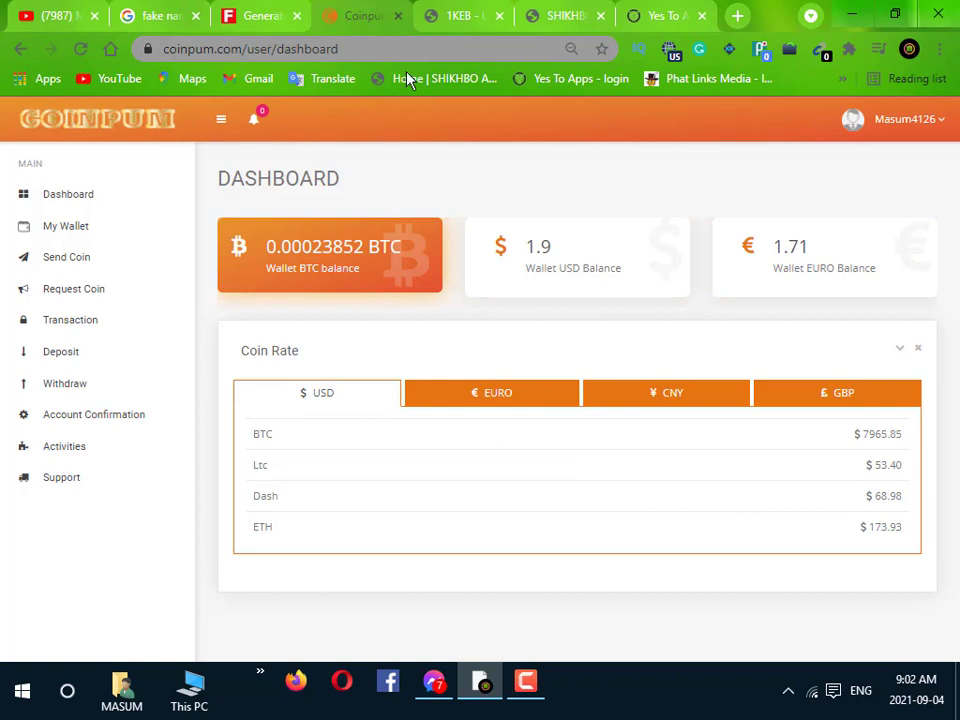
{"action": "left_click", "coordinate": [463, 14]}
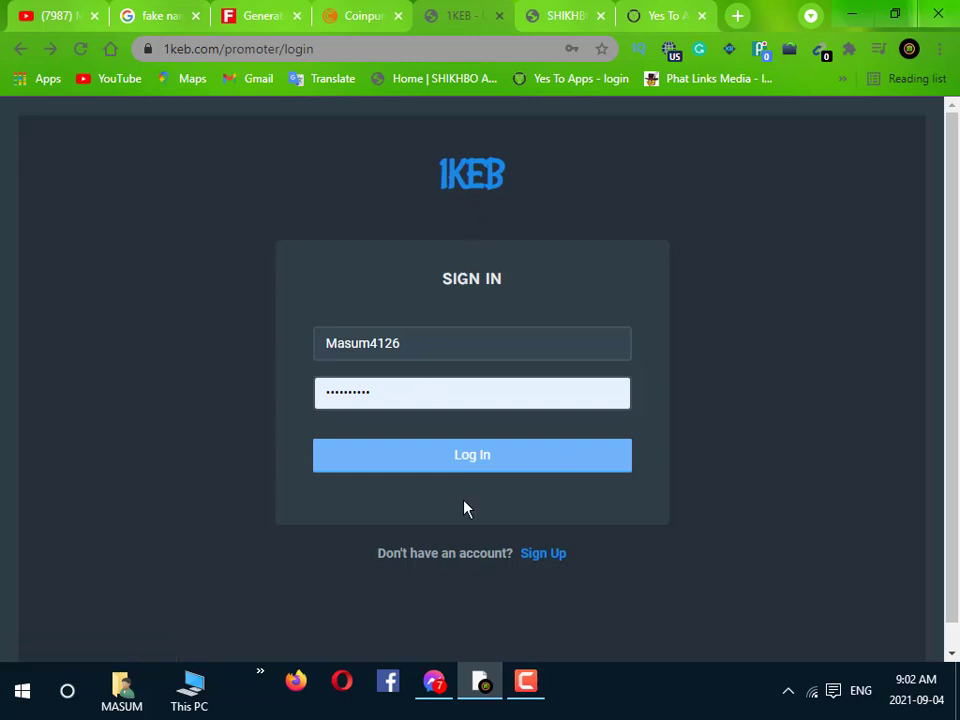
{"action": "left_click", "coordinate": [526, 681]}
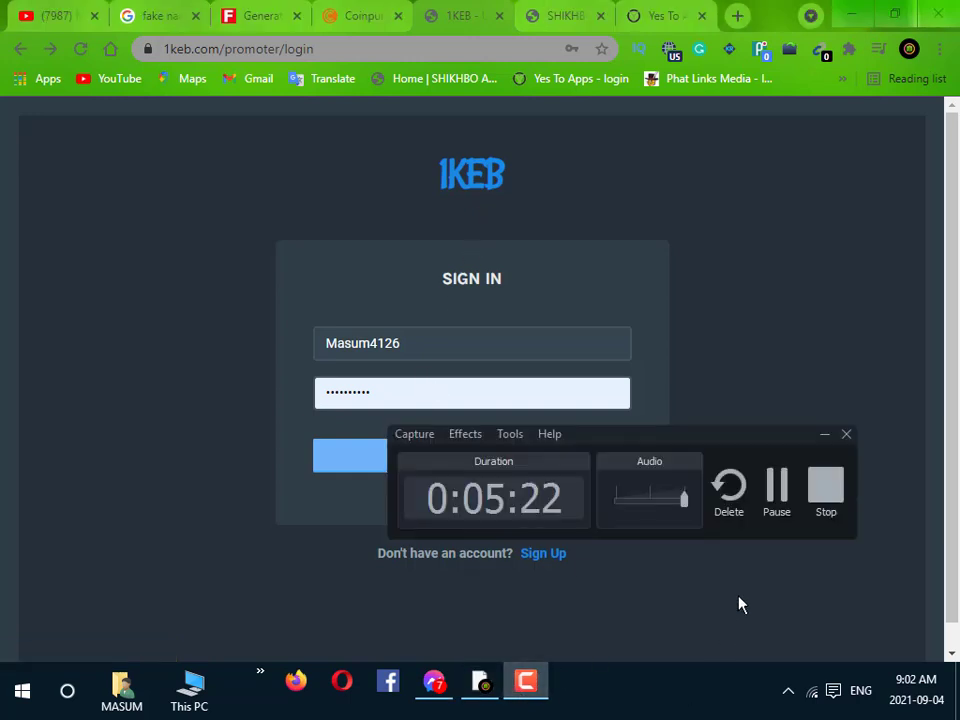
{"action": "left_click", "coordinate": [776, 495]}
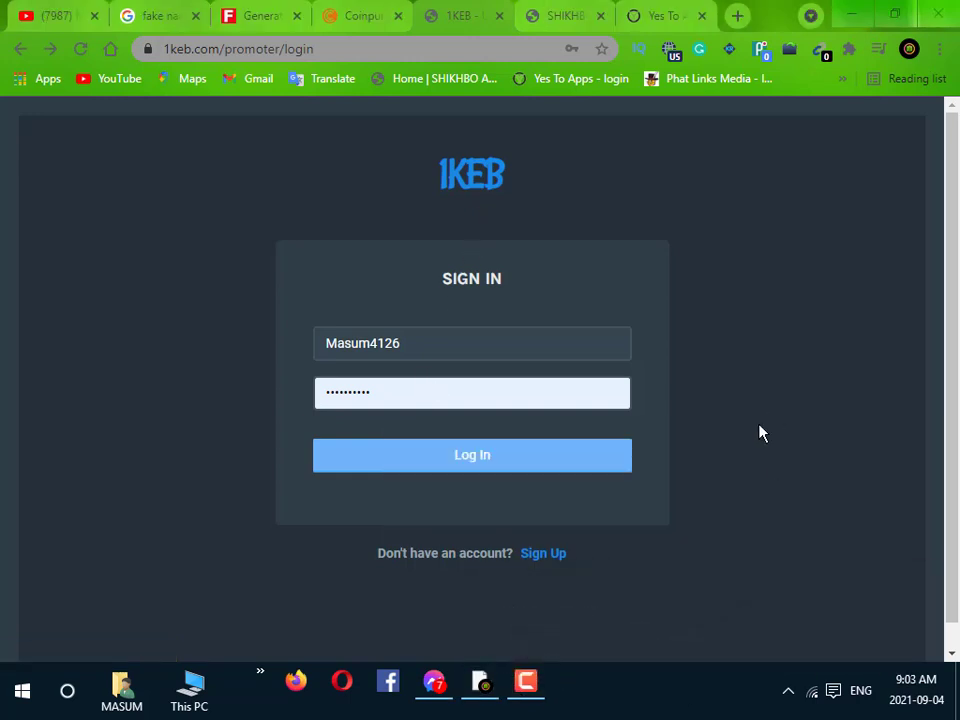
{"action": "mouse_move", "coordinate": [527, 681]}
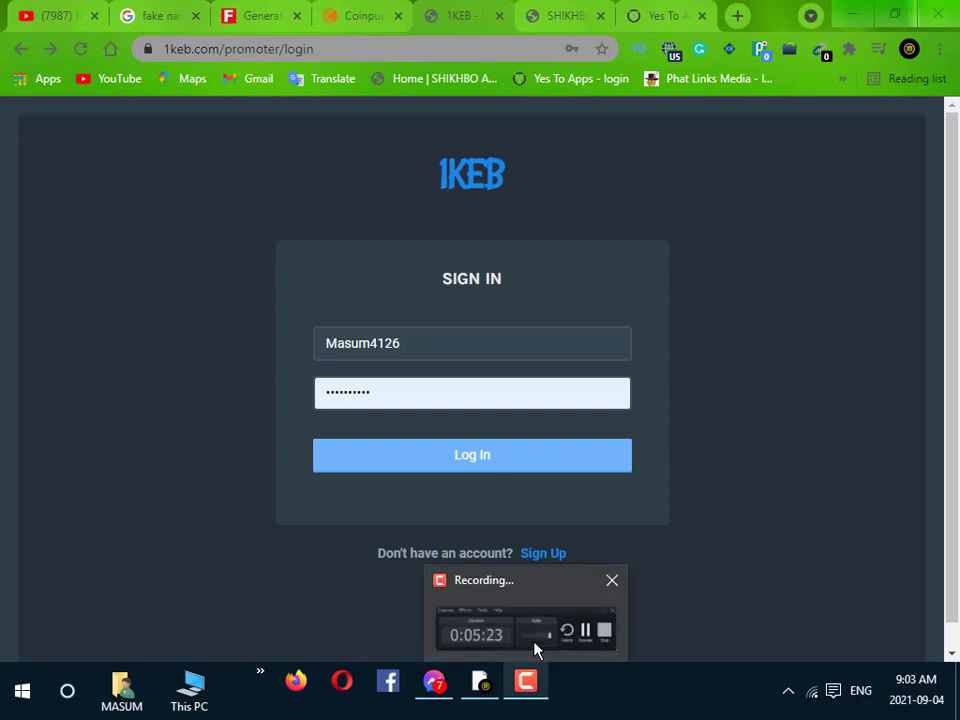
{"action": "left_click", "coordinate": [561, 594]}
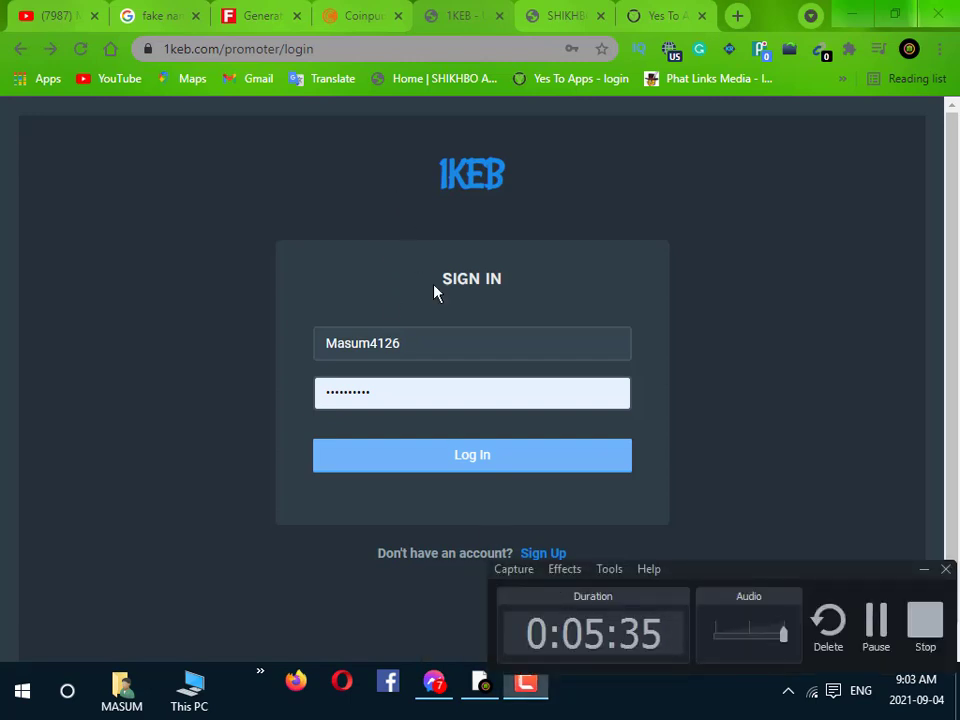
{"action": "left_click", "coordinate": [924, 570]}
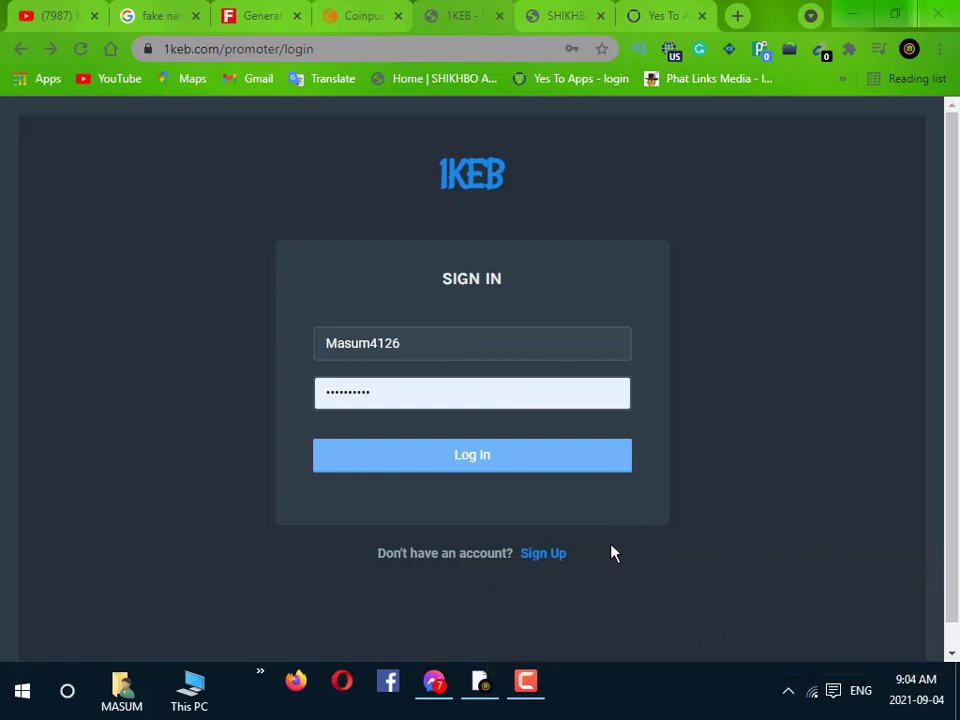
Step: Open the 1KEB promoter registration form and examine which fields it requires
{"action": "left_click", "coordinate": [540, 566]}
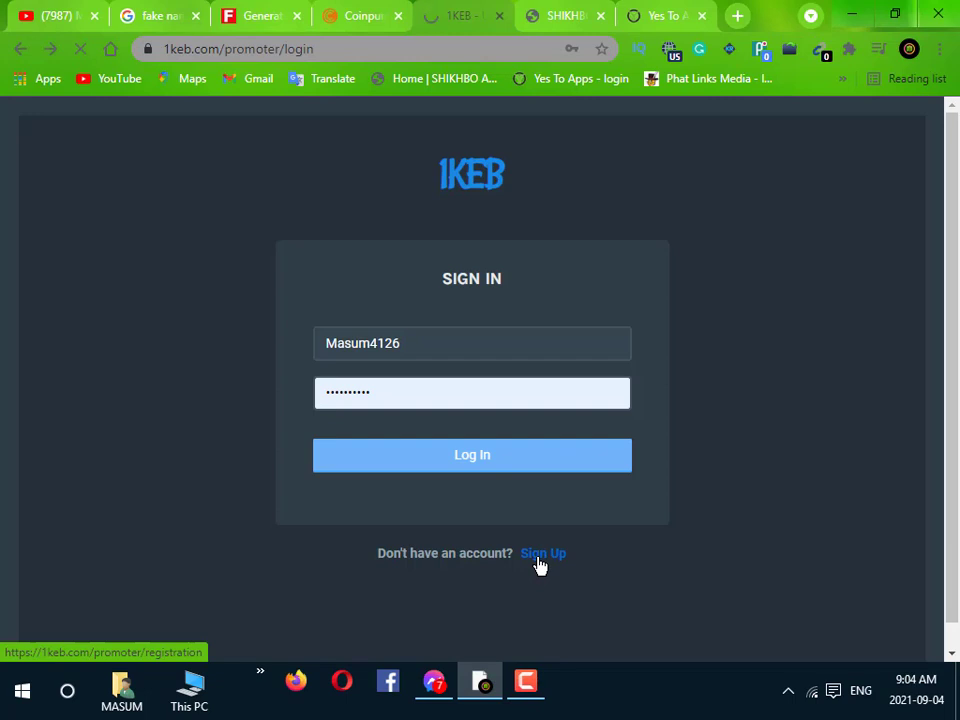
{"action": "scroll", "coordinate": [538, 474], "scroll_direction": "down", "scroll_amount": 5}
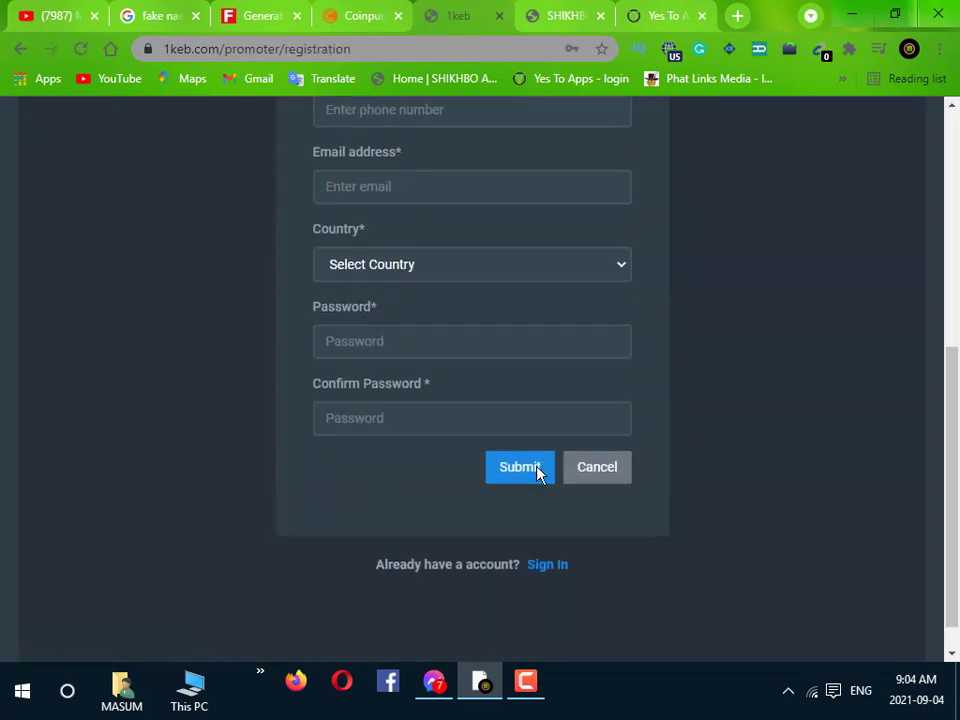
{"action": "scroll", "coordinate": [538, 474], "scroll_direction": "up", "scroll_amount": 3}
{"action": "scroll", "coordinate": [531, 467], "scroll_direction": "down", "scroll_amount": 1}
{"action": "scroll", "coordinate": [531, 467], "scroll_direction": "up", "scroll_amount": 1}
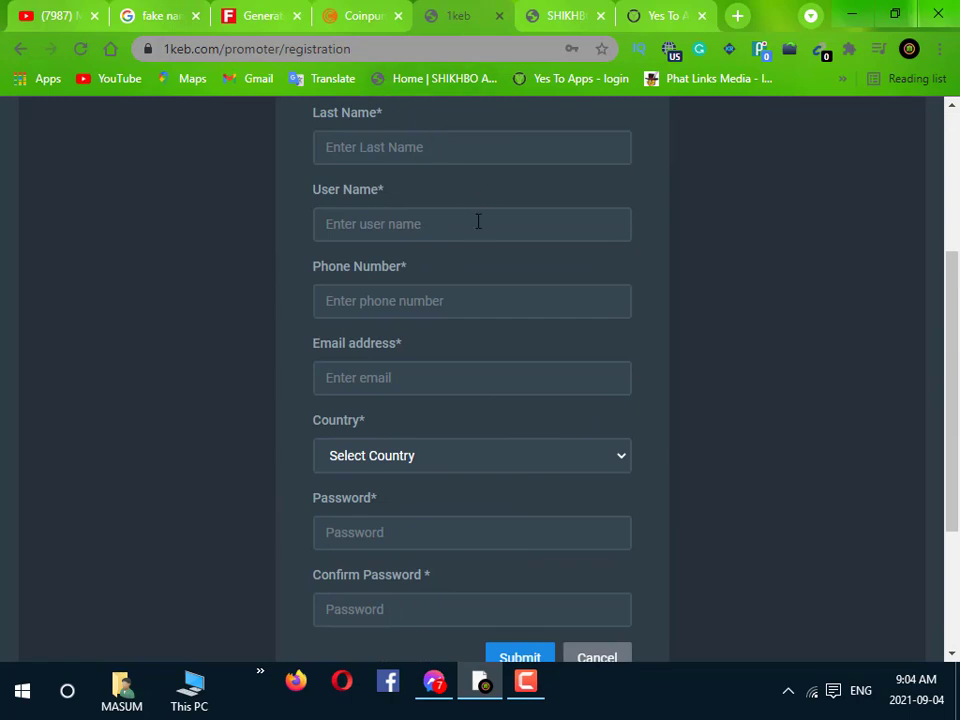
{"action": "scroll", "coordinate": [478, 229], "scroll_direction": "up", "scroll_amount": 1}
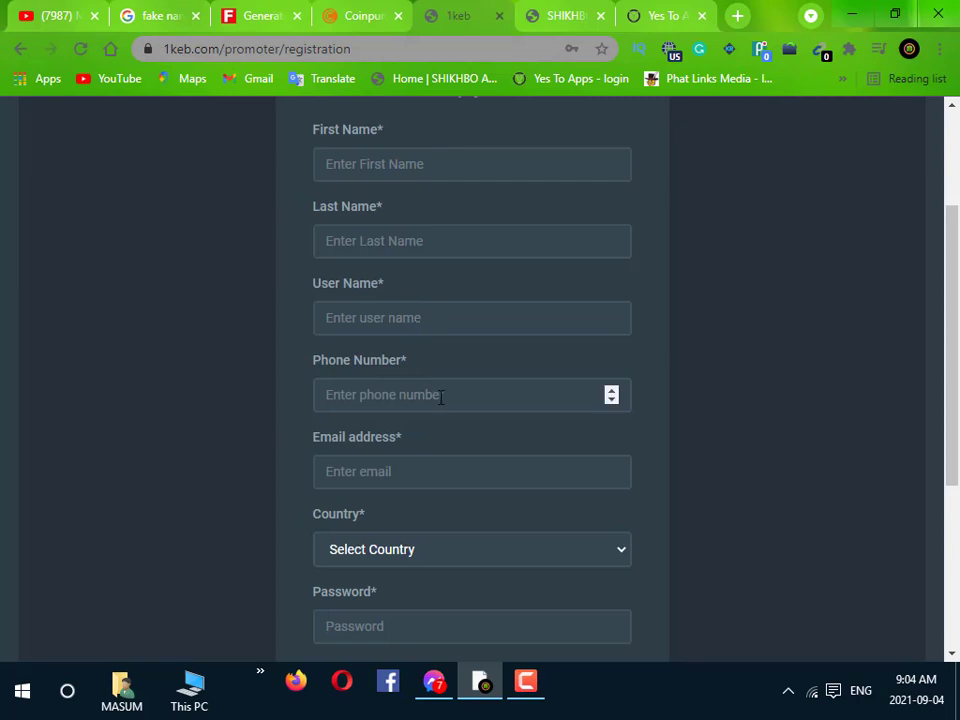
{"action": "scroll", "coordinate": [461, 482], "scroll_direction": "down", "scroll_amount": 1}
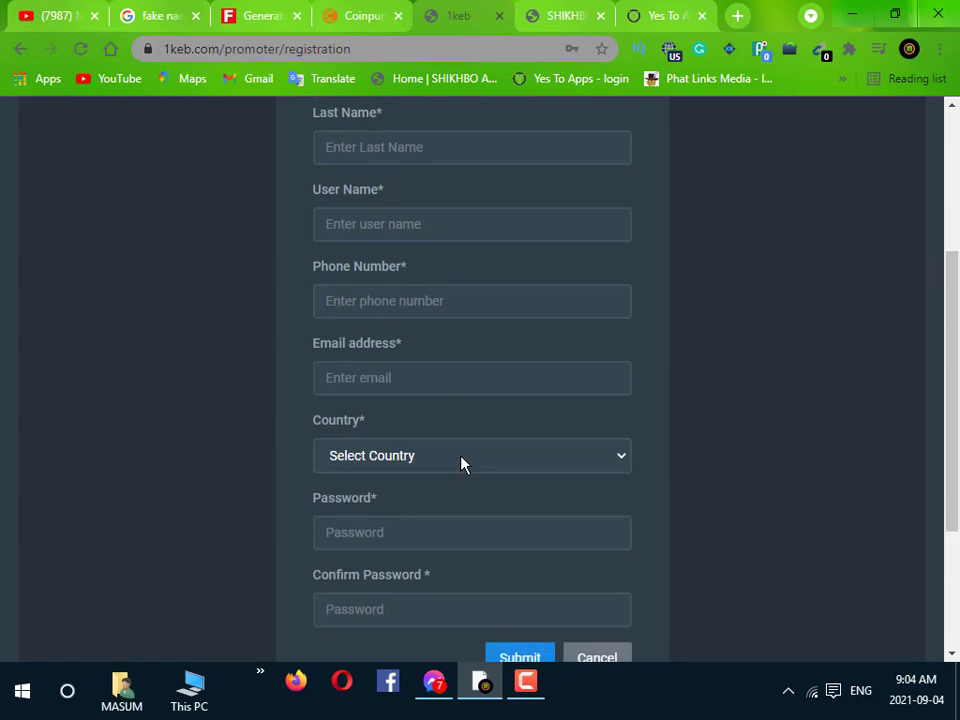
Step: Set the country in the 1KEB registration form to United States and look over the whole form
{"action": "left_click", "coordinate": [585, 460]}
{"action": "scroll", "coordinate": [551, 328], "scroll_direction": "down", "scroll_amount": 20}
{"action": "scroll", "coordinate": [551, 330], "scroll_direction": "down", "scroll_amount": 10}
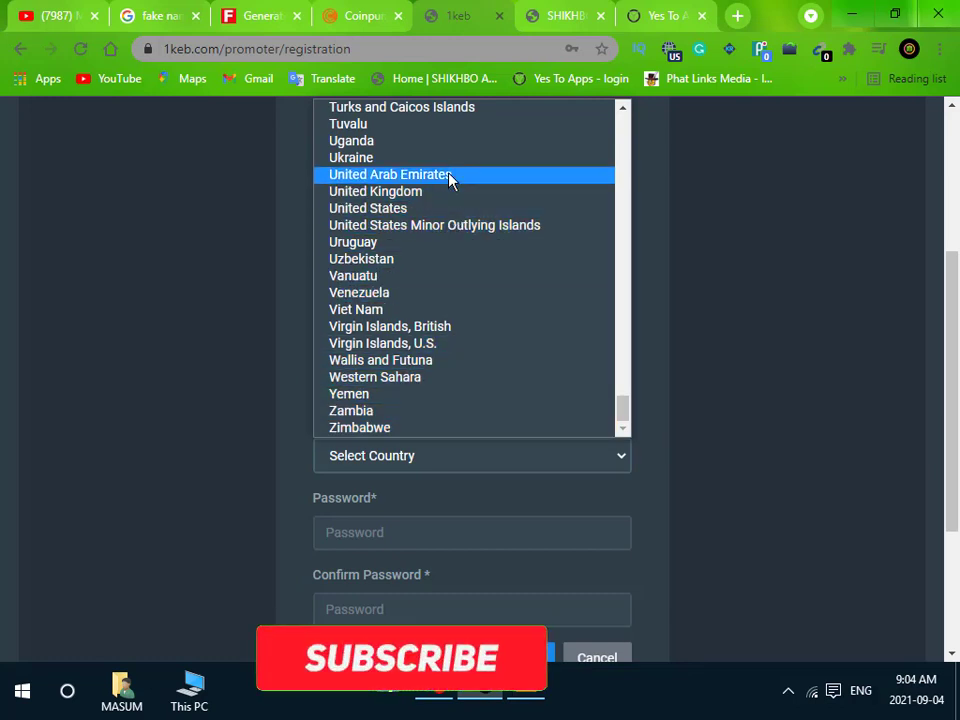
{"action": "left_click", "coordinate": [453, 208]}
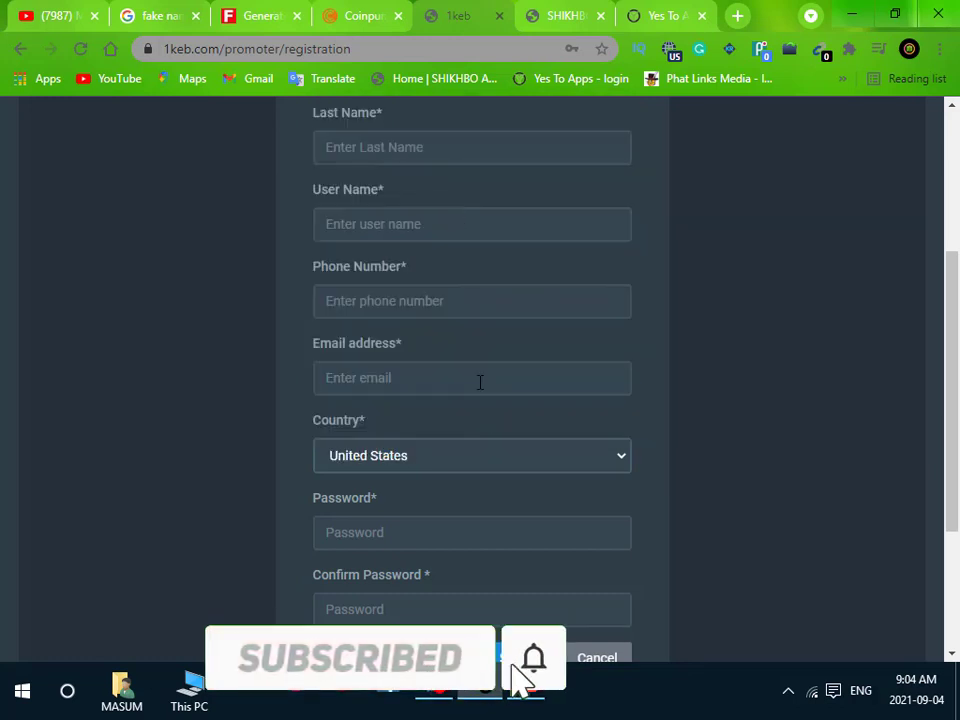
{"action": "scroll", "coordinate": [515, 597], "scroll_direction": "down", "scroll_amount": 3}
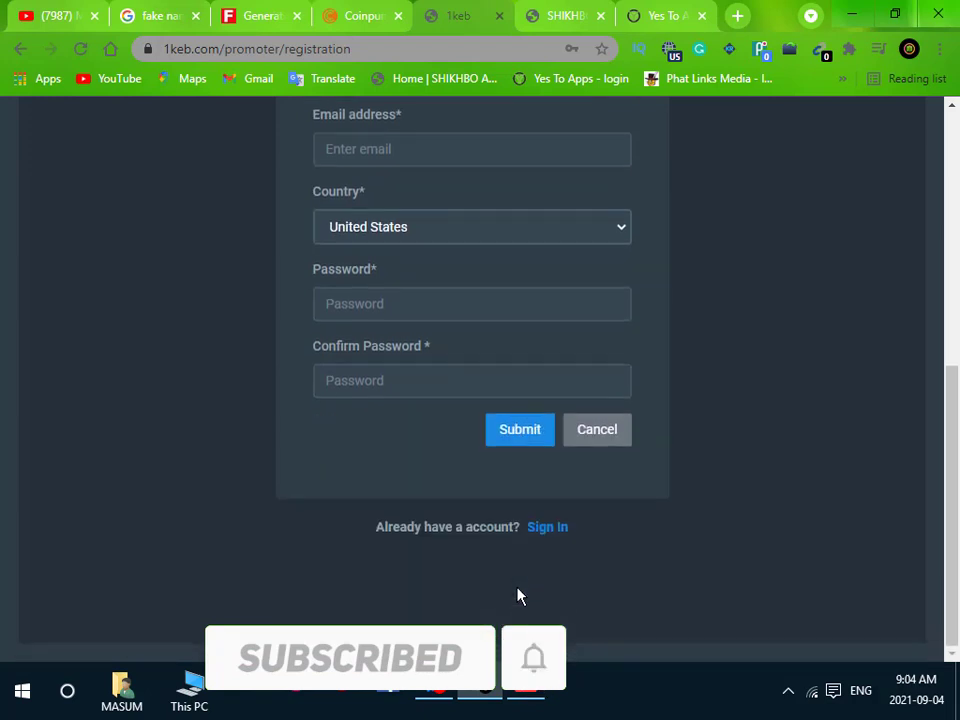
{"action": "scroll", "coordinate": [560, 455], "scroll_direction": "up", "scroll_amount": 5}
{"action": "scroll", "coordinate": [570, 455], "scroll_direction": "up", "scroll_amount": 2}
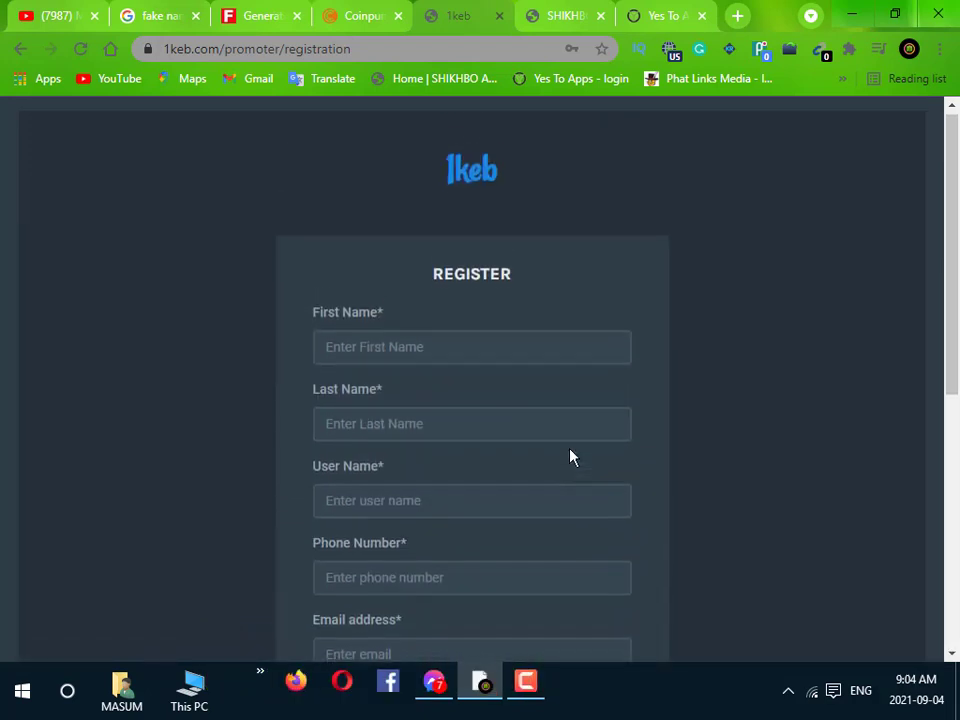
{"action": "scroll", "coordinate": [568, 456], "scroll_direction": "down", "scroll_amount": 5}
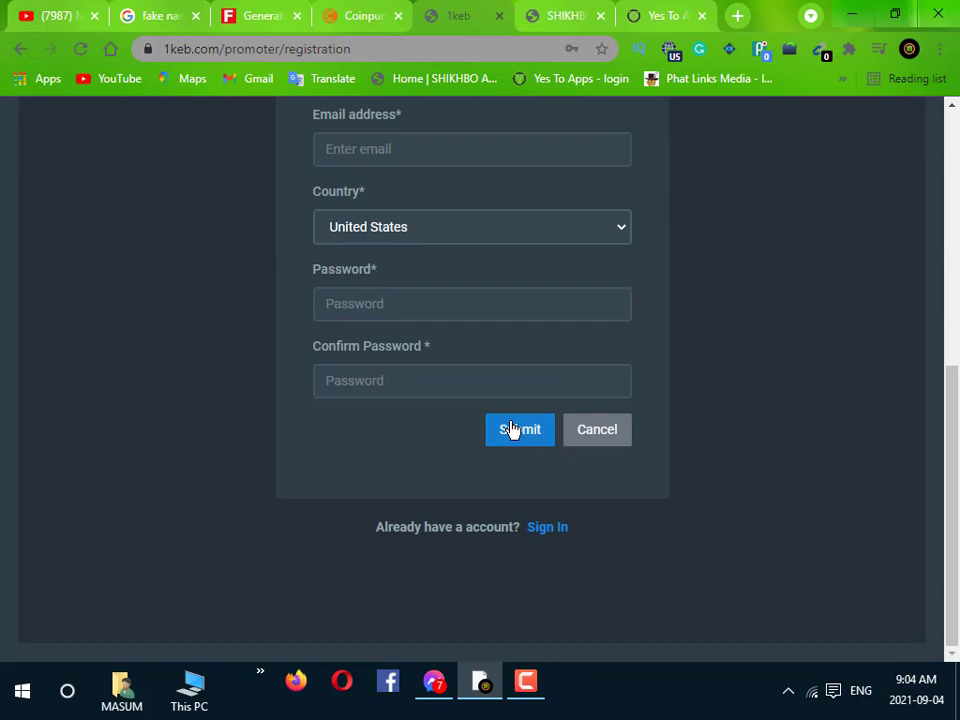
{"action": "scroll", "coordinate": [921, 551], "scroll_direction": "up", "scroll_amount": 5}
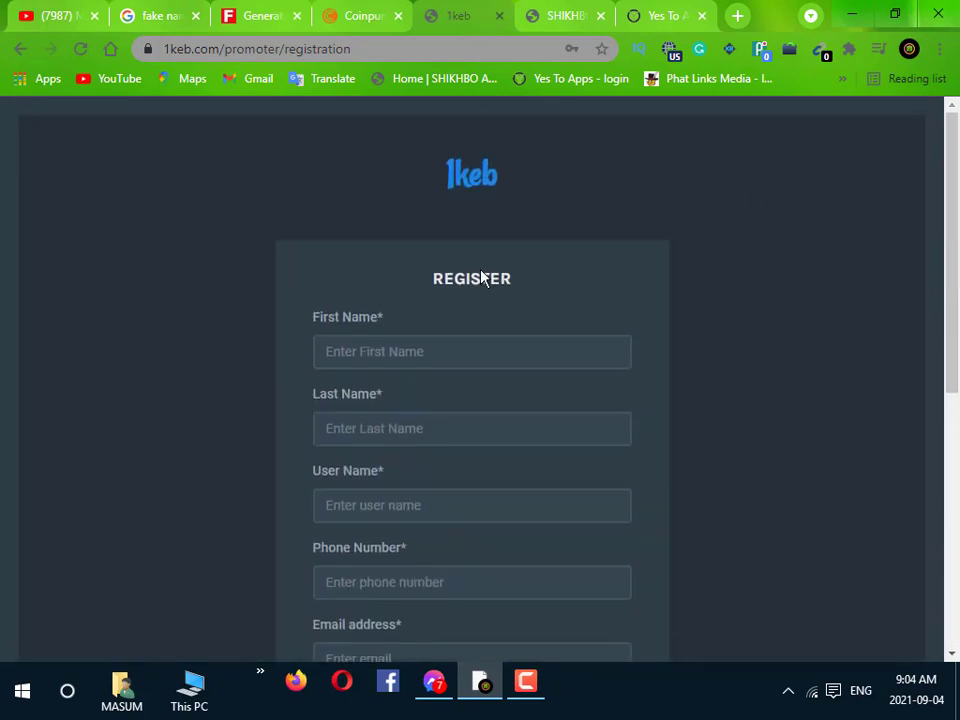
{"action": "scroll", "coordinate": [488, 240], "scroll_direction": "down", "scroll_amount": 5}
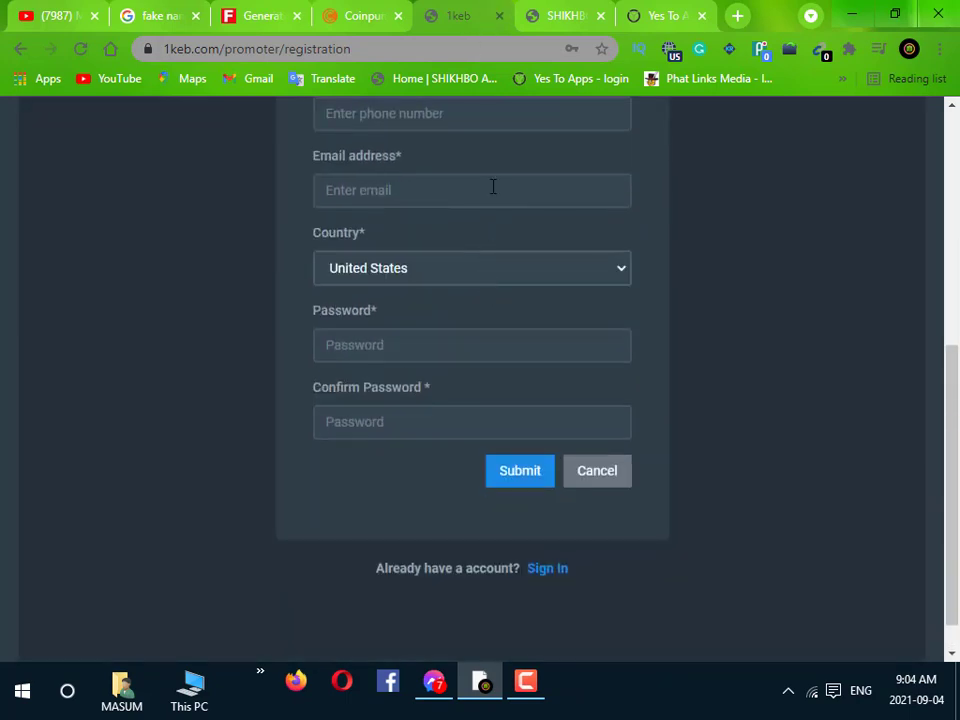
Step: Return to the 1KEB sign-in page and log in to the promoter account with the prefilled credentials
{"action": "left_click", "coordinate": [12, 58]}
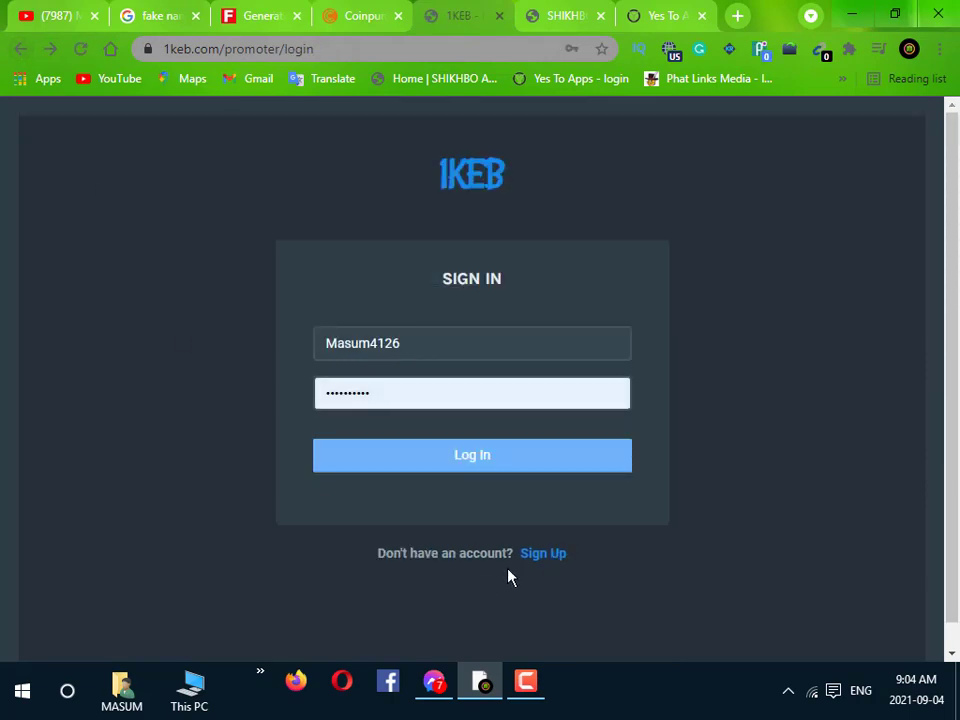
{"action": "left_click", "coordinate": [501, 463]}
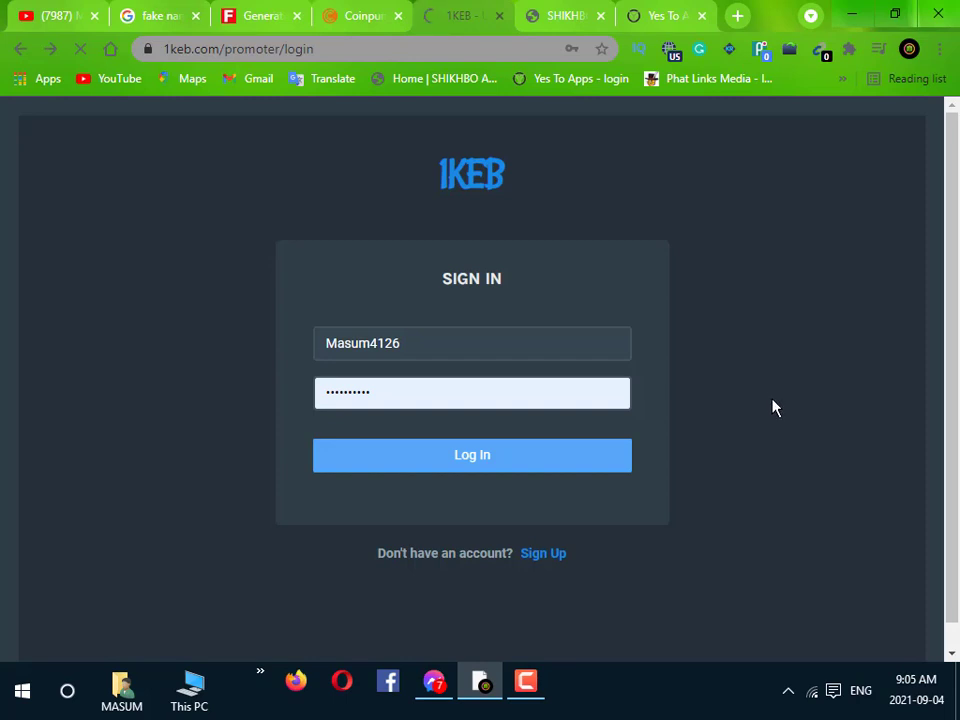
{"action": "scroll", "coordinate": [669, 264], "scroll_direction": "down", "scroll_amount": 1}
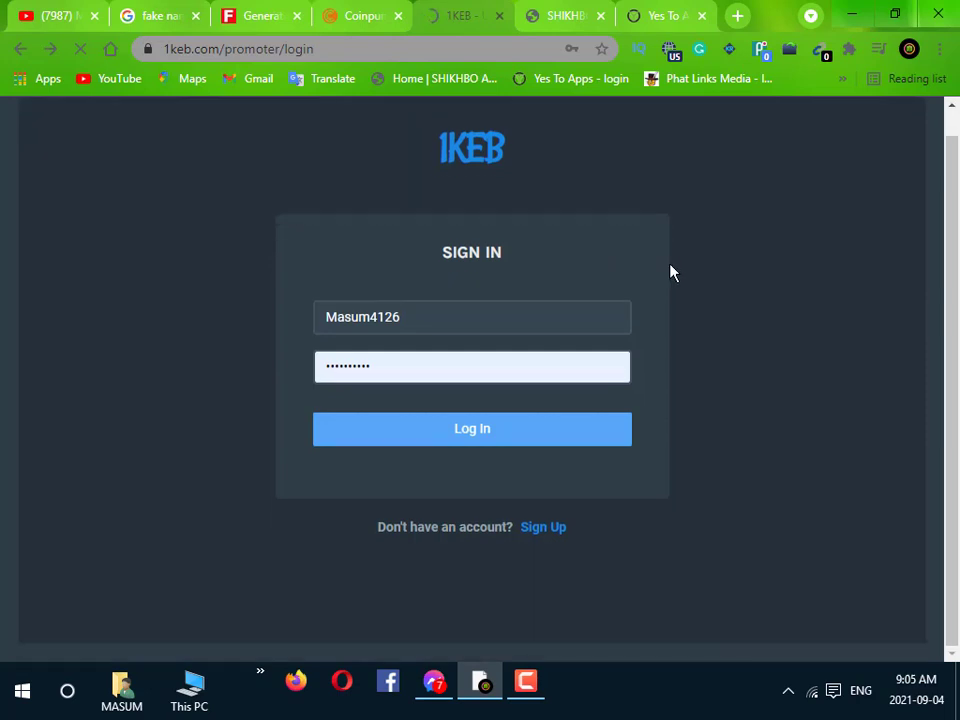
{"action": "scroll", "coordinate": [683, 268], "scroll_direction": "up", "scroll_amount": 1}
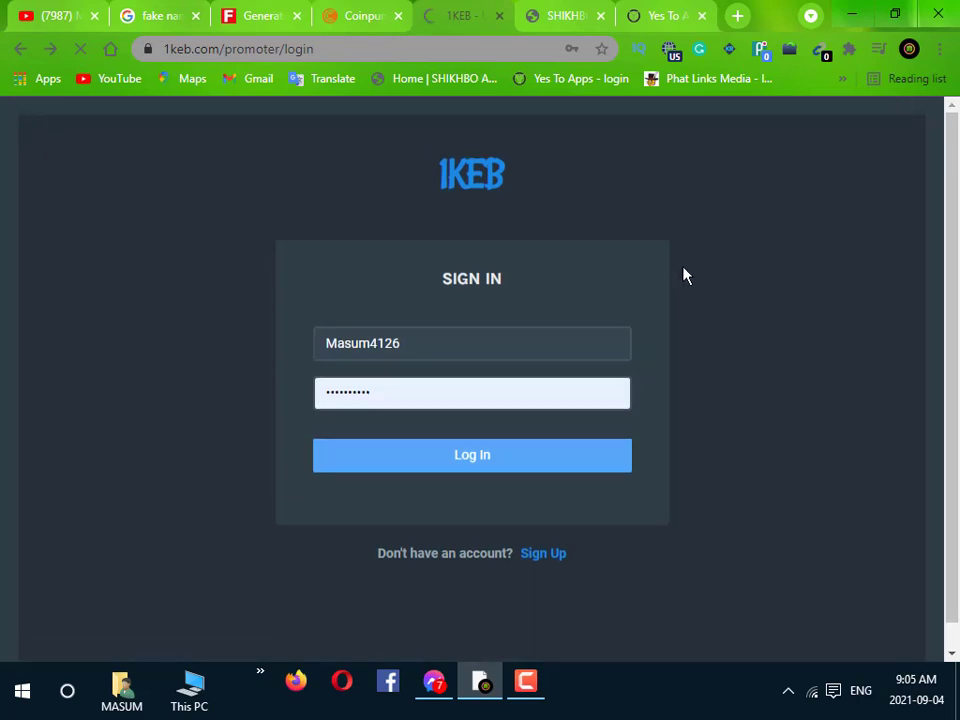
{"action": "scroll", "coordinate": [685, 275], "scroll_direction": "down", "scroll_amount": 1}
{"action": "scroll", "coordinate": [685, 275], "scroll_direction": "up", "scroll_amount": 1}
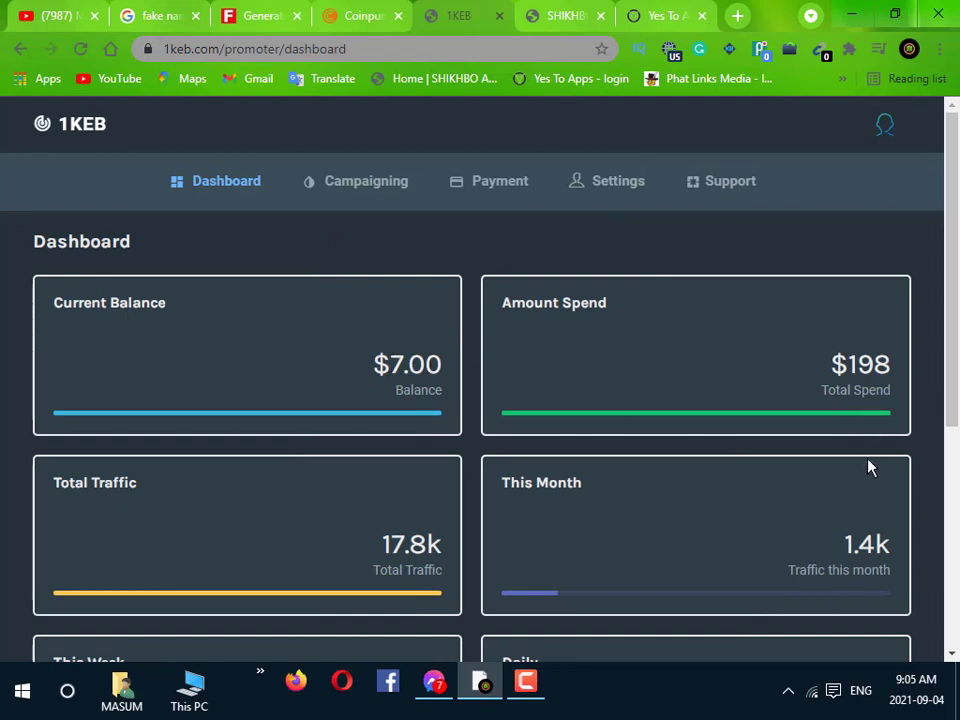
Step: Examine the balance, spending, traffic, campaign and notice cards on the 1KEB promoter dashboard
{"action": "scroll", "coordinate": [866, 476], "scroll_direction": "down", "scroll_amount": 3}
{"action": "scroll", "coordinate": [435, 579], "scroll_direction": "down", "scroll_amount": 3}
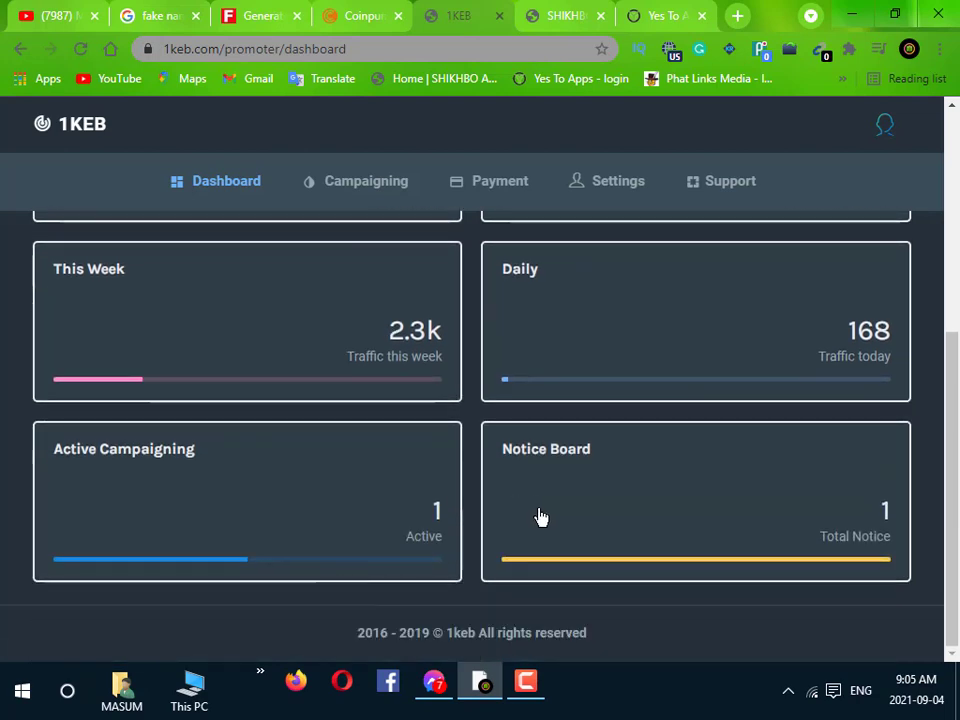
{"action": "scroll", "coordinate": [539, 516], "scroll_direction": "up", "scroll_amount": 4}
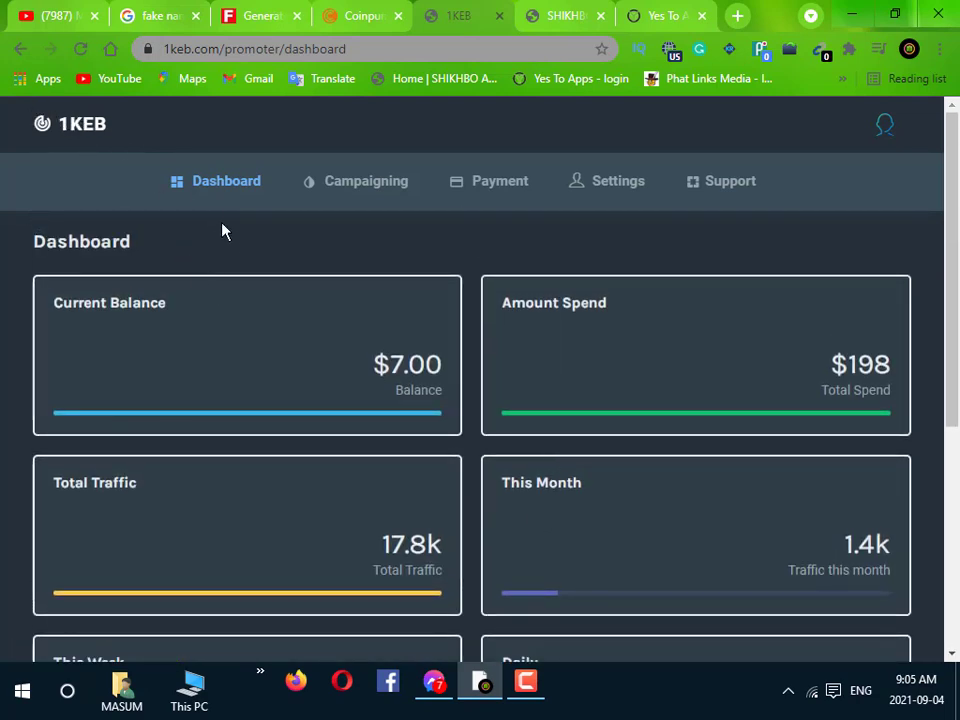
{"action": "scroll", "coordinate": [801, 424], "scroll_direction": "down", "scroll_amount": 3}
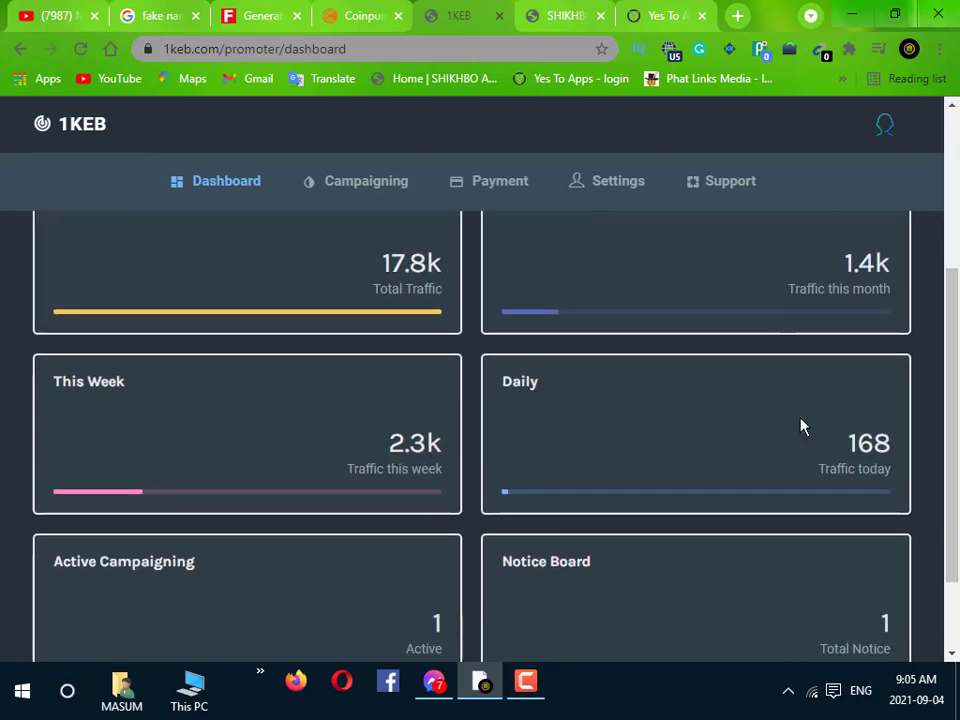
Step: Review the balance, spending and traffic cards on the 1KEB promoter dashboard again, with a brief switch to the Coinpum page
{"action": "scroll", "coordinate": [801, 424], "scroll_direction": "up", "scroll_amount": 3}
{"action": "scroll", "coordinate": [795, 450], "scroll_direction": "down", "scroll_amount": 3}
{"action": "scroll", "coordinate": [786, 490], "scroll_direction": "up", "scroll_amount": 3}
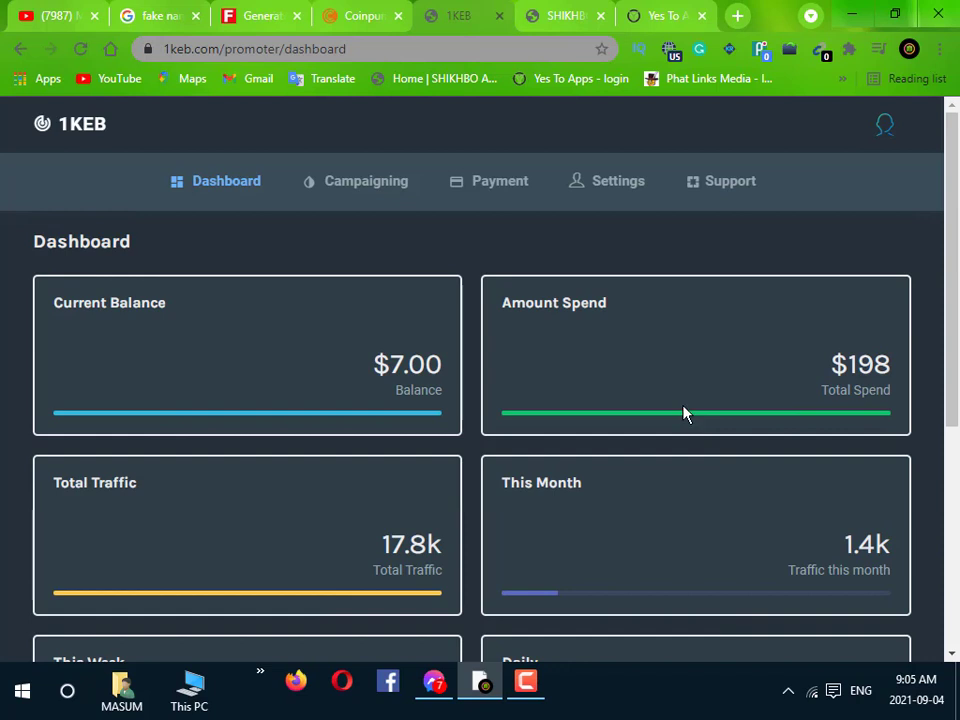
{"action": "scroll", "coordinate": [684, 412], "scroll_direction": "down", "scroll_amount": 3}
{"action": "scroll", "coordinate": [684, 412], "scroll_direction": "up", "scroll_amount": 3}
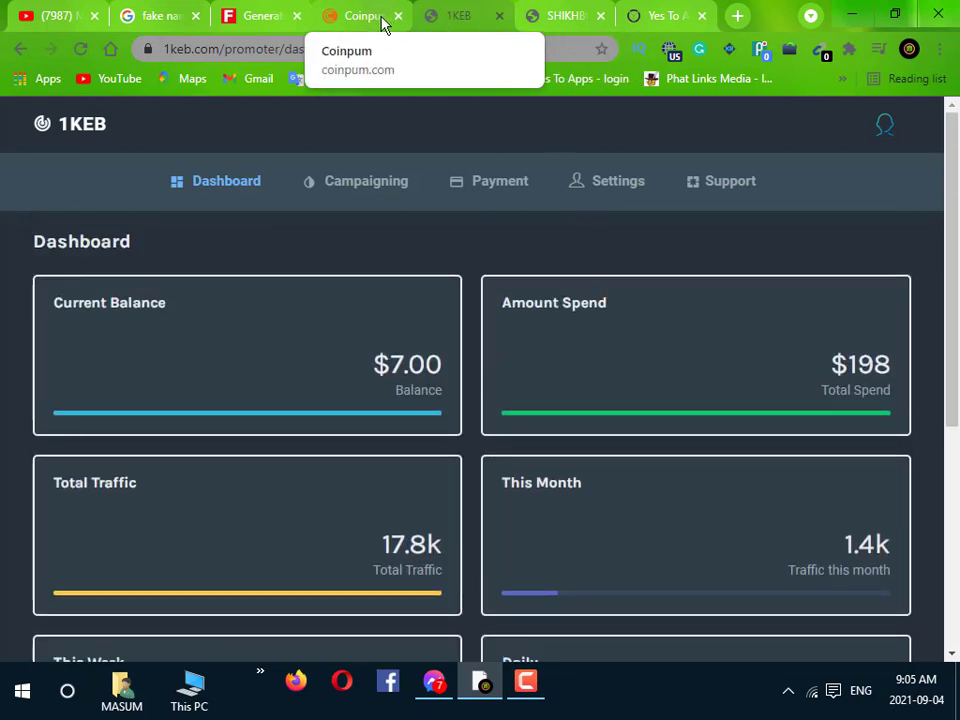
{"action": "left_click", "coordinate": [350, 17]}
{"action": "left_click", "coordinate": [447, 17]}
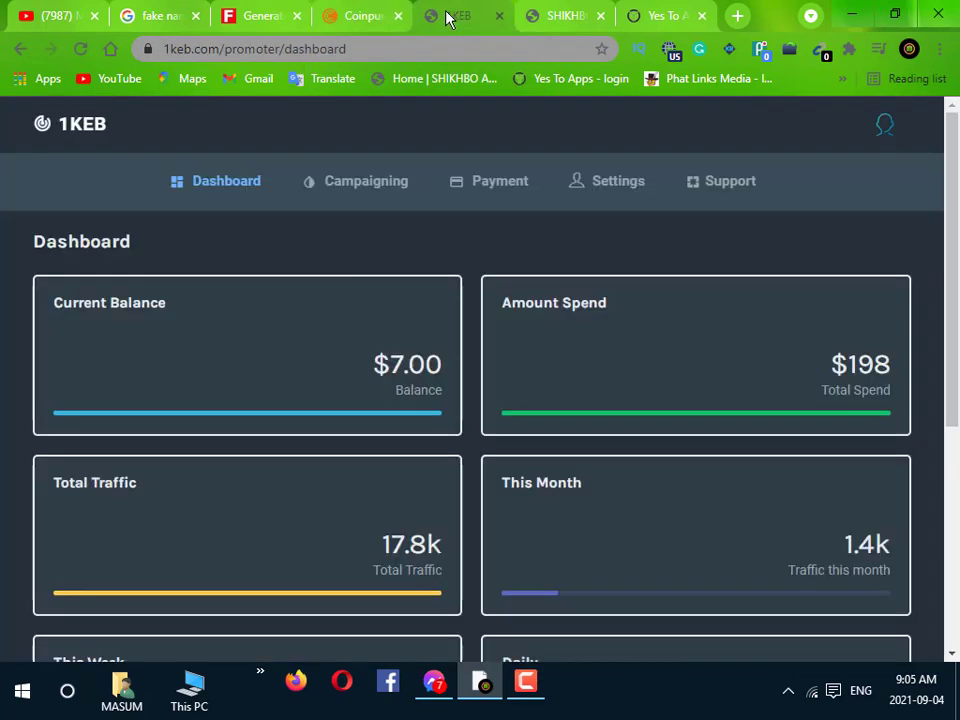
Step: Revisit the generated identity on Fake Name Generator, and examine the click, income, balance and lead figures on the Yes To Apps dashboard
{"action": "left_click", "coordinate": [258, 20]}
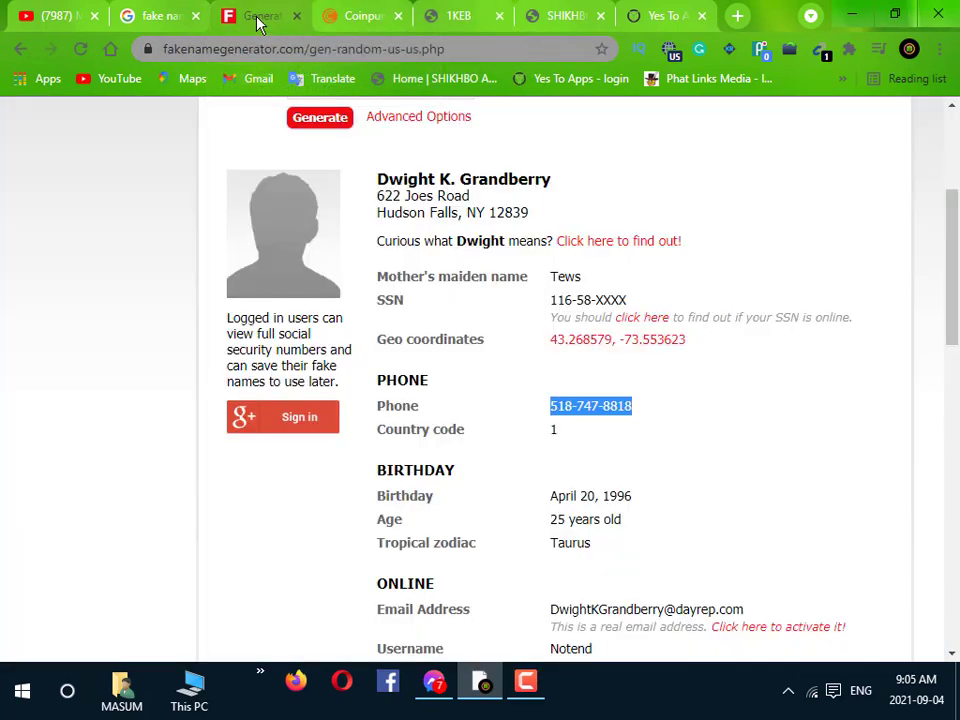
{"action": "left_click", "coordinate": [577, 437]}
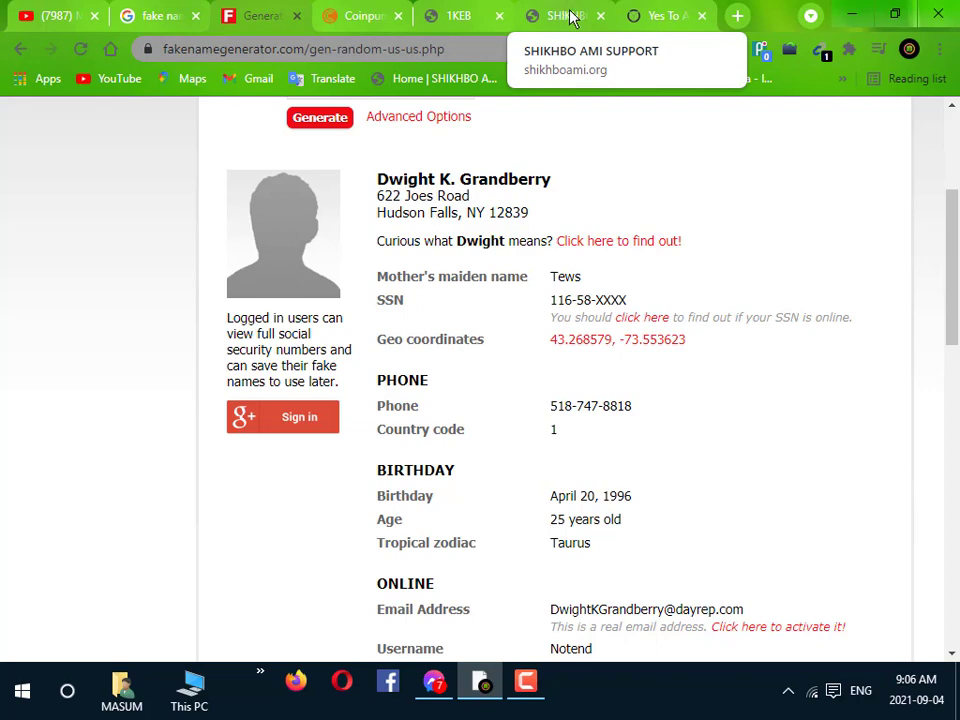
{"action": "left_click", "coordinate": [657, 24]}
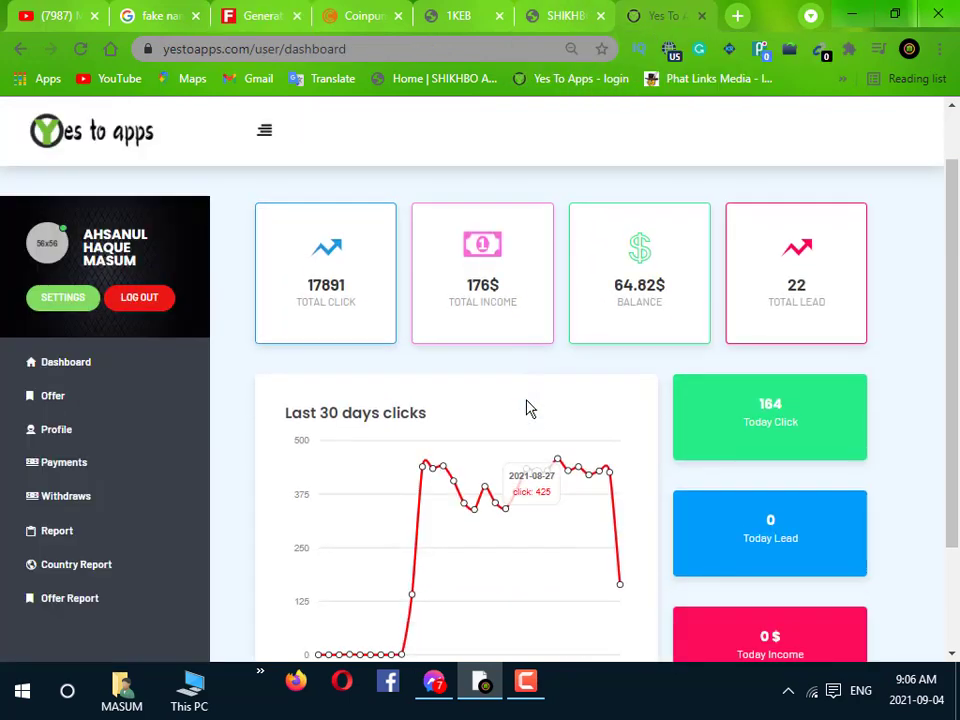
{"action": "scroll", "coordinate": [530, 408], "scroll_direction": "up", "scroll_amount": 2}
{"action": "scroll", "coordinate": [645, 437], "scroll_direction": "down", "scroll_amount": 2}
{"action": "scroll", "coordinate": [645, 437], "scroll_direction": "up", "scroll_amount": 1}
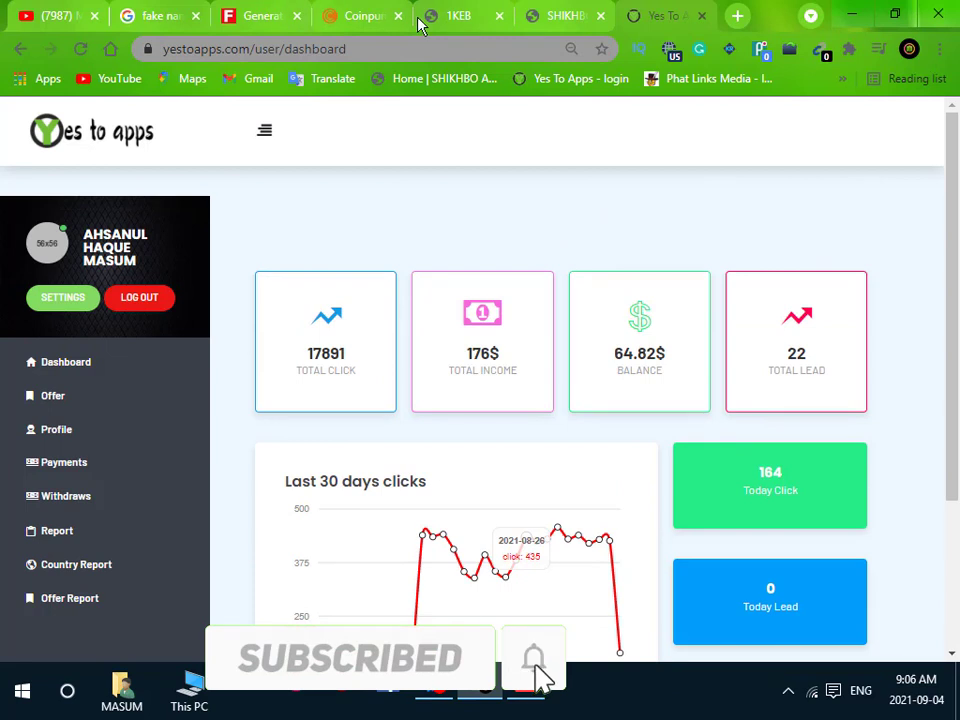
Step: Compare the Coinpum wallet dashboard with the balance and traffic cards on the 1KEB promoter dashboard
{"action": "left_click", "coordinate": [368, 22]}
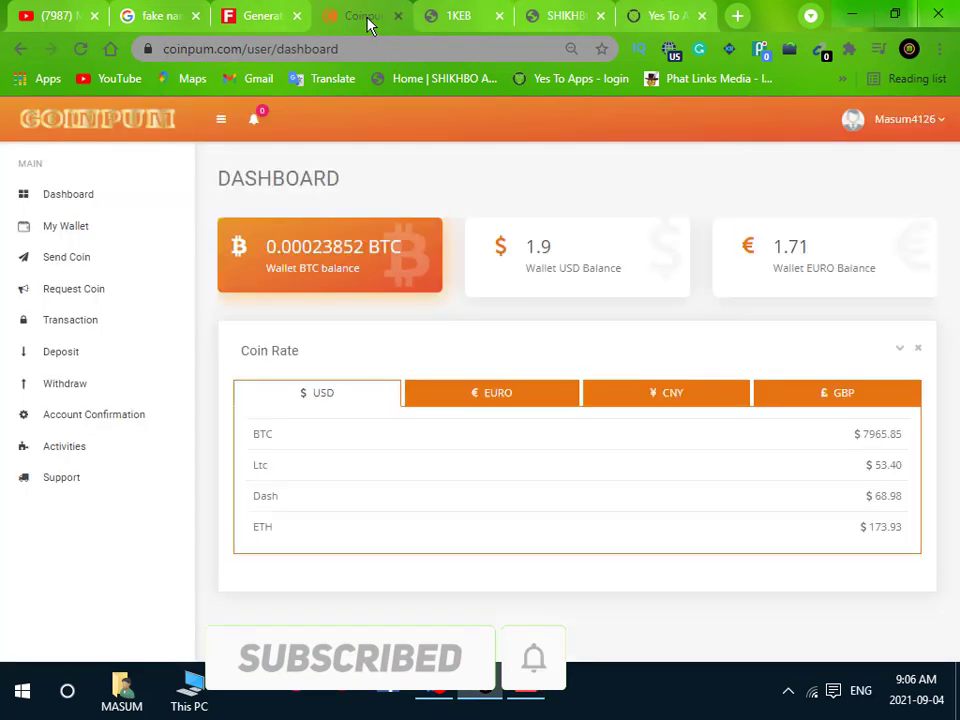
{"action": "left_click", "coordinate": [463, 22]}
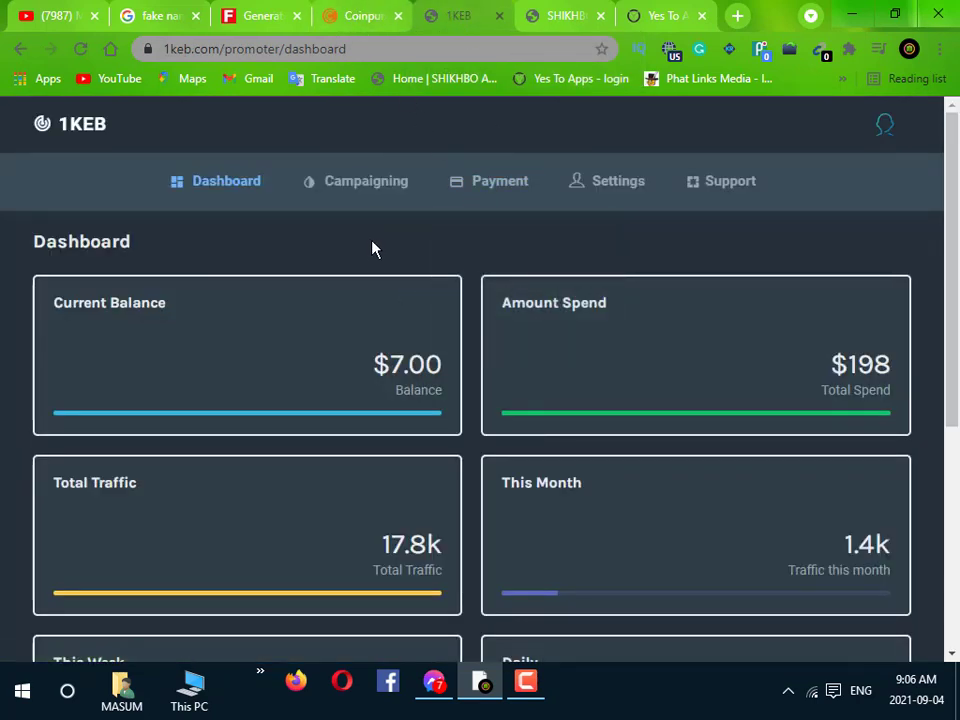
{"action": "left_click", "coordinate": [362, 20]}
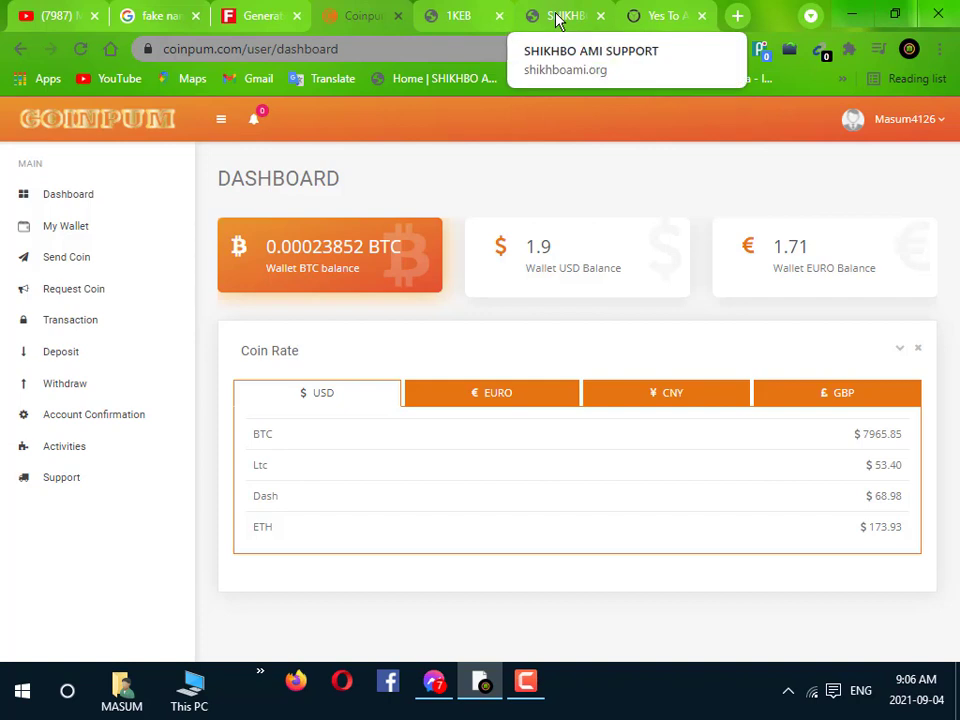
{"action": "left_click", "coordinate": [467, 20]}
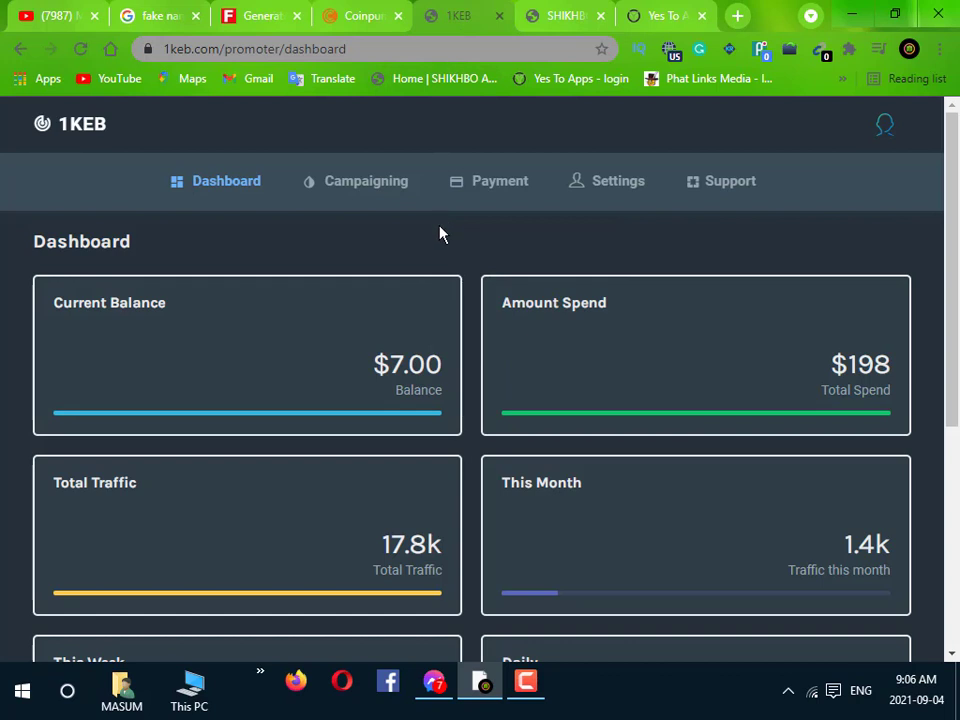
{"action": "scroll", "coordinate": [440, 233], "scroll_direction": "down", "scroll_amount": 1}
{"action": "scroll", "coordinate": [440, 233], "scroll_direction": "up", "scroll_amount": 1}
{"action": "scroll", "coordinate": [560, 252], "scroll_direction": "down", "scroll_amount": 2}
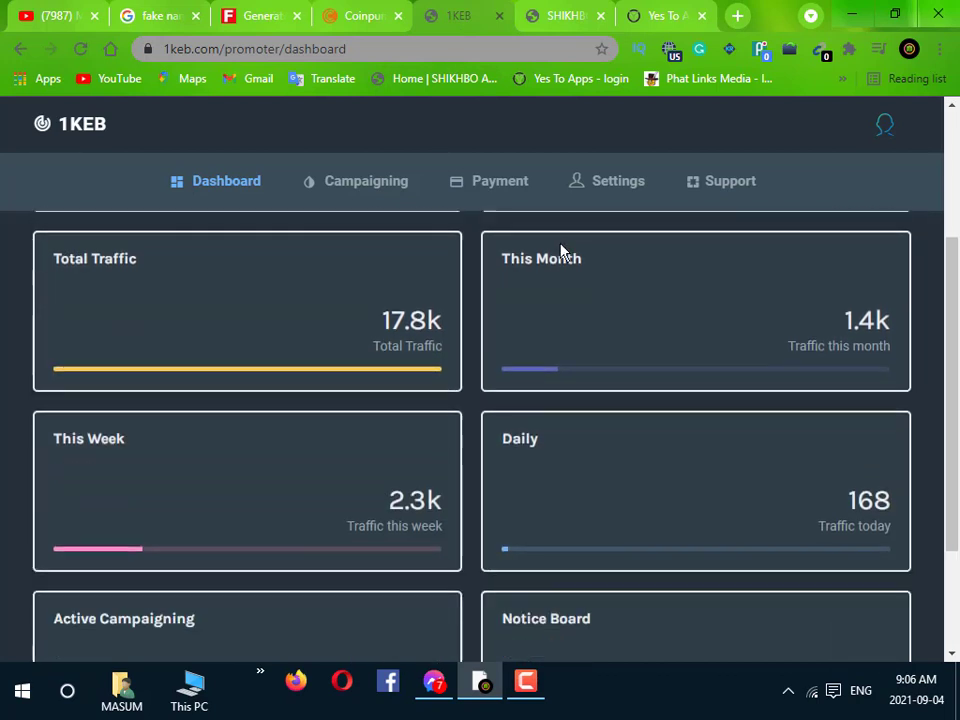
{"action": "scroll", "coordinate": [568, 343], "scroll_direction": "up", "scroll_amount": 2}
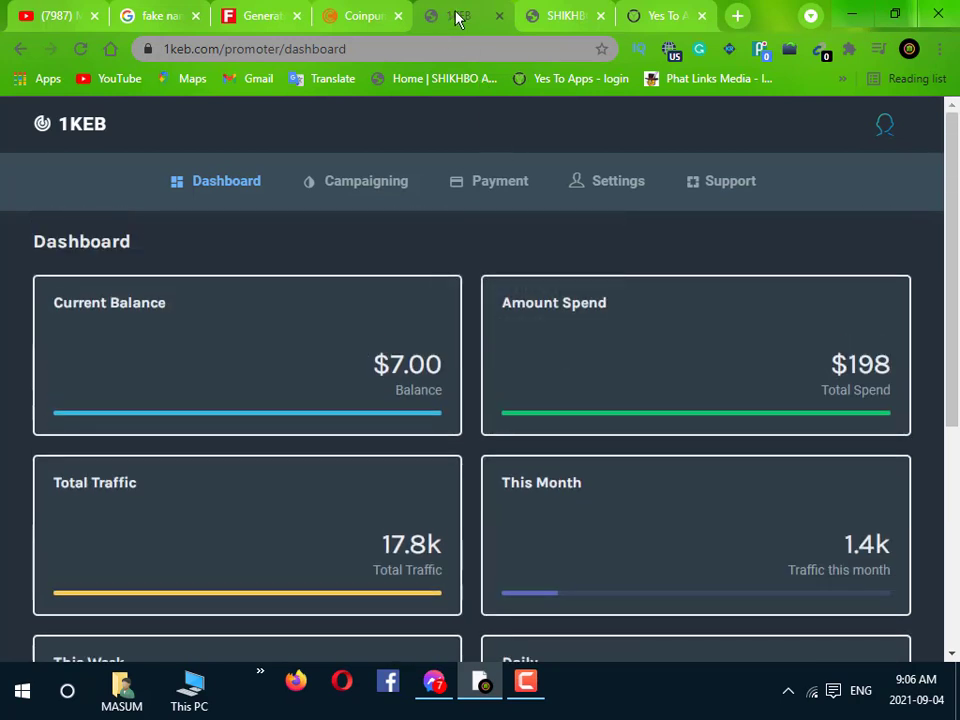